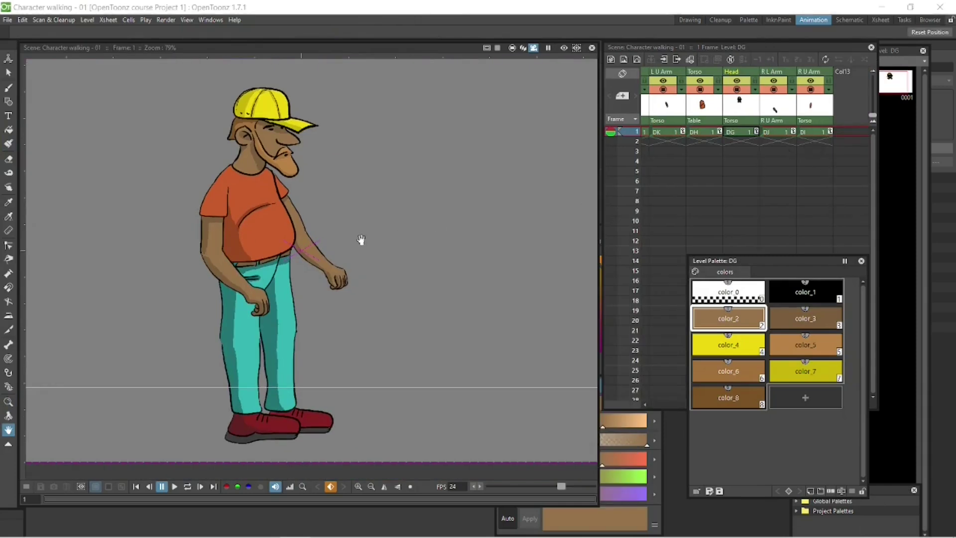
Activate the Skeleton tool and rearrange the R L Leg, L U Arm and L L Arm nodes in the schematic
{"action": "left_click", "coordinate": [10, 344]}
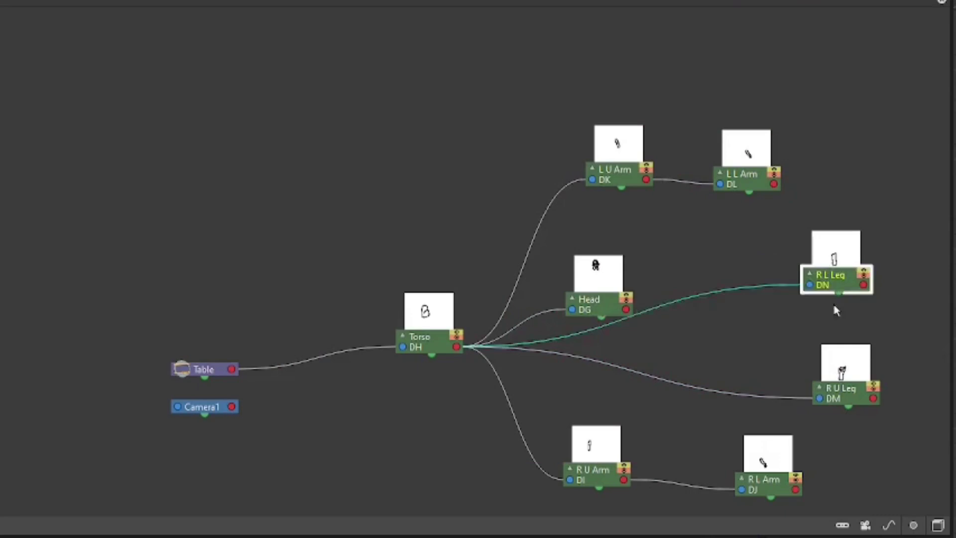
{"action": "left_click_drag", "start_coordinate": [840, 286], "coordinate": [843, 305]}
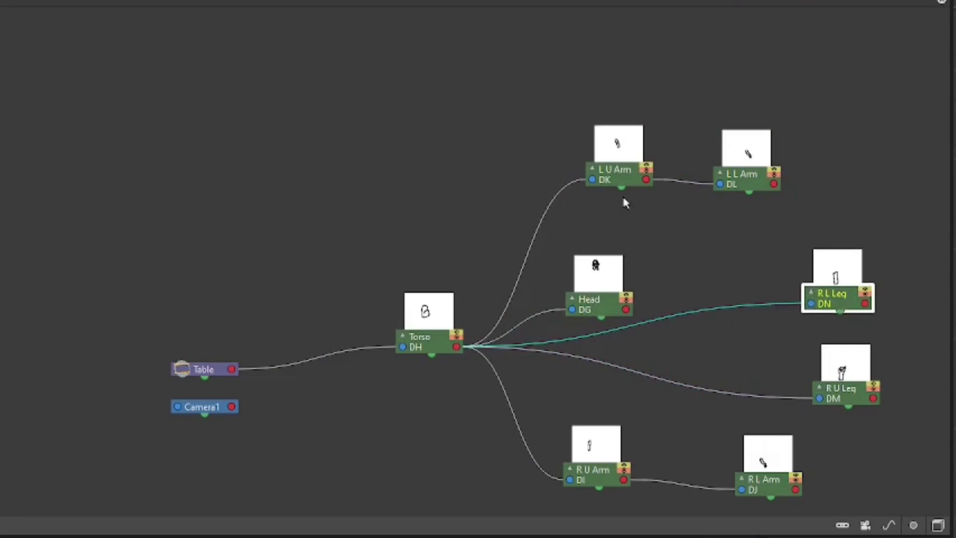
{"action": "left_click_drag", "start_coordinate": [610, 179], "coordinate": [594, 207]}
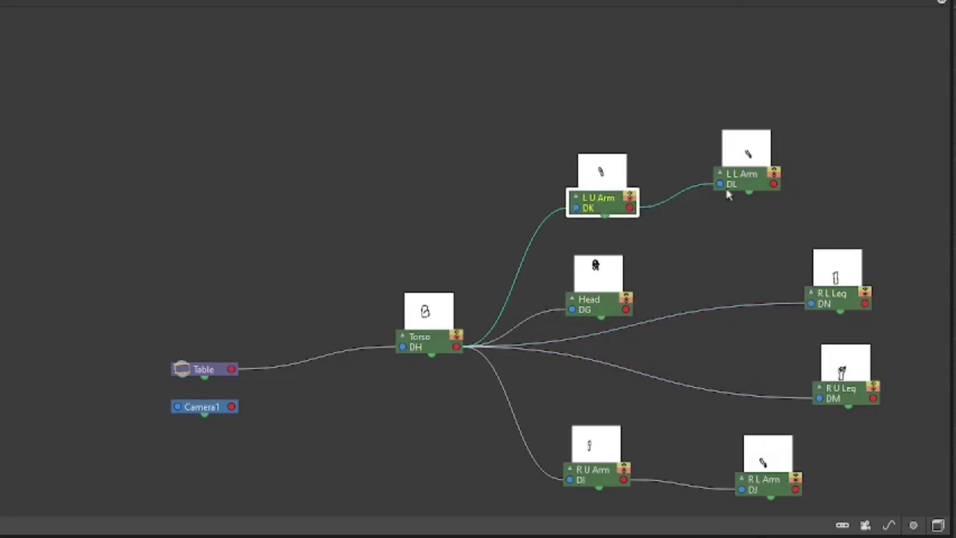
{"action": "left_click_drag", "start_coordinate": [736, 183], "coordinate": [727, 213]}
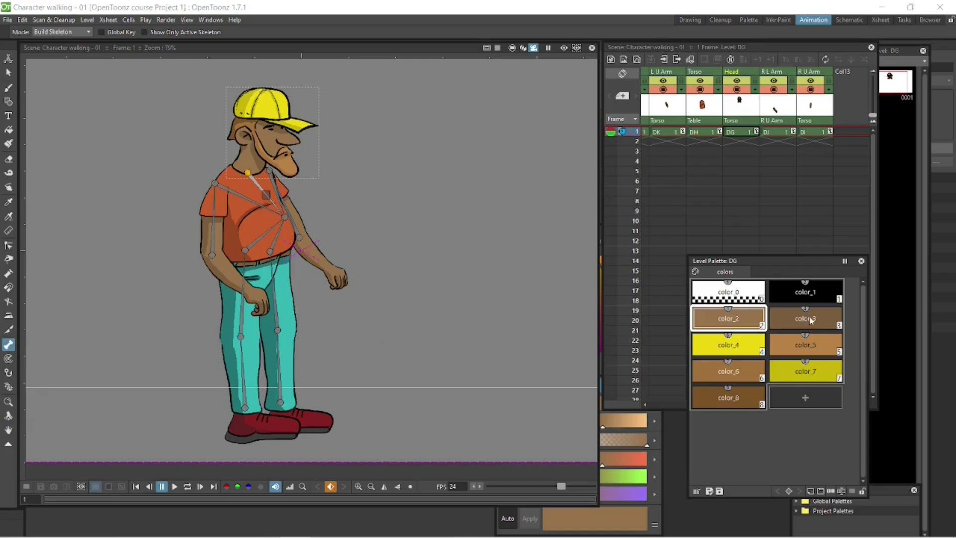
Move the level palette clear of the Xsheet and extend the frame 1 cells of all body-part columns to frame 48
{"action": "left_click_drag", "start_coordinate": [767, 259], "coordinate": [730, 441]}
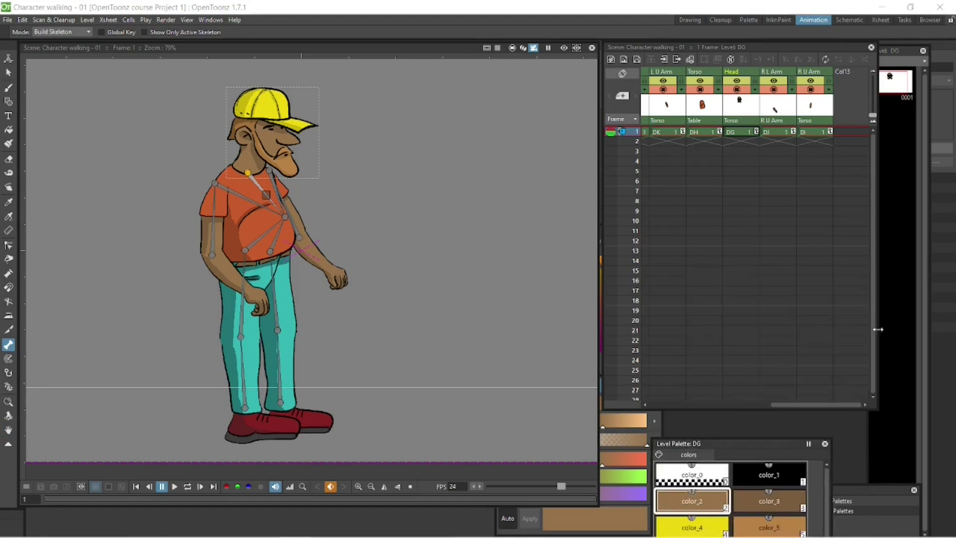
{"action": "left_click_drag", "start_coordinate": [841, 404], "coordinate": [855, 381]}
{"action": "left_click", "coordinate": [659, 132]}
{"action": "left_click", "coordinate": [812, 132], "text": "shift"}
{"action": "left_click_drag", "start_coordinate": [822, 139], "coordinate": [800, 272]}
{"action": "scroll", "coordinate": [747, 200], "scroll_direction": "up", "scroll_amount": 6}
Set the Skeleton tool to Animate mode and try moving the character's leg and arm, undoing the last move
{"action": "left_click_drag", "start_coordinate": [812, 405], "coordinate": [737, 383]}
{"action": "left_click", "coordinate": [714, 131]}
{"action": "left_click", "coordinate": [62, 33]}
{"action": "left_click", "coordinate": [65, 49]}
{"action": "left_click_drag", "start_coordinate": [276, 344], "coordinate": [296, 358]}
{"action": "left_click", "coordinate": [754, 133]}
{"action": "left_click_drag", "start_coordinate": [381, 244], "coordinate": [448, 279]}
{"action": "key", "text": "ctrl+z"}
Switch the Skeleton tool to Inverse Kinematics mode and test posing the left leg from its foot, knee and thigh
{"action": "left_click", "coordinate": [292, 410]}
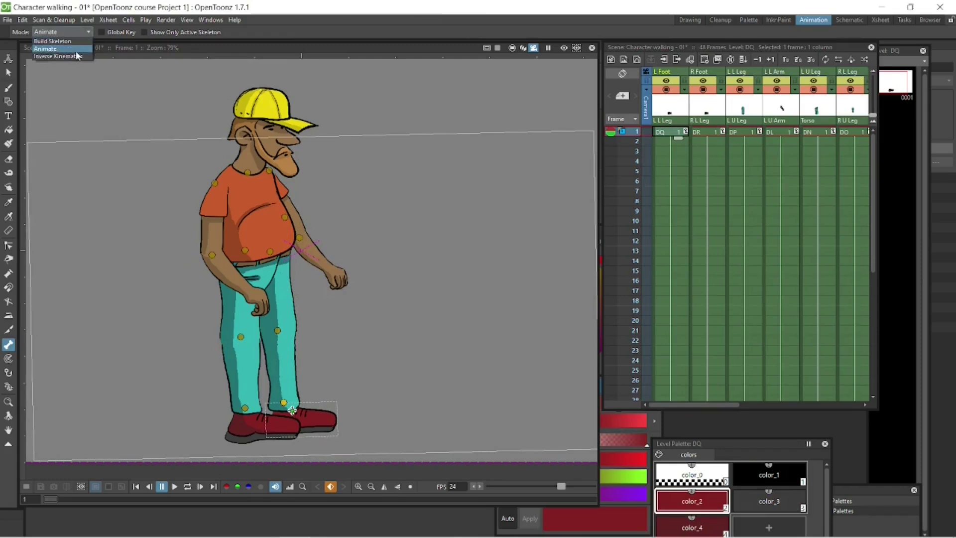
{"action": "left_click", "coordinate": [58, 57]}
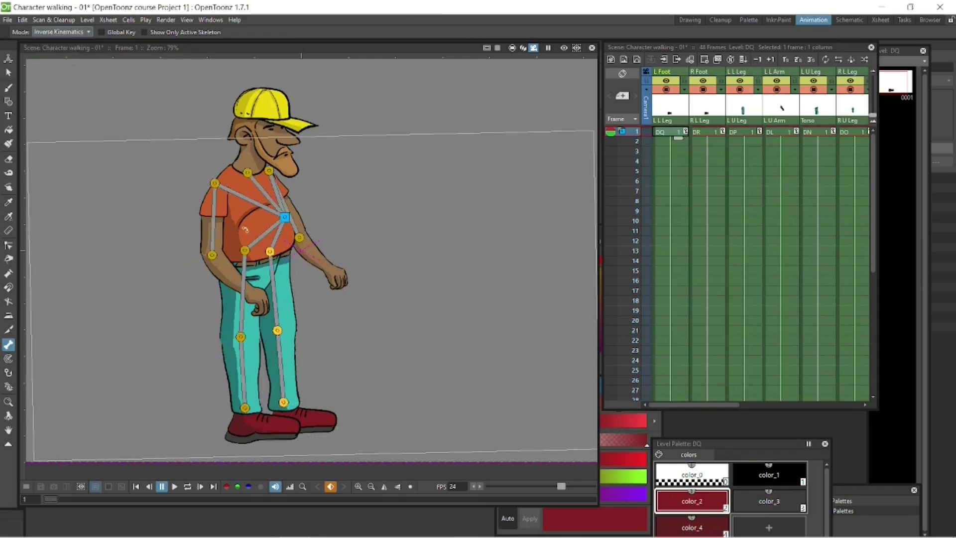
{"action": "left_click_drag", "start_coordinate": [315, 396], "coordinate": [264, 432]}
{"action": "left_click_drag", "start_coordinate": [295, 328], "coordinate": [330, 332]}
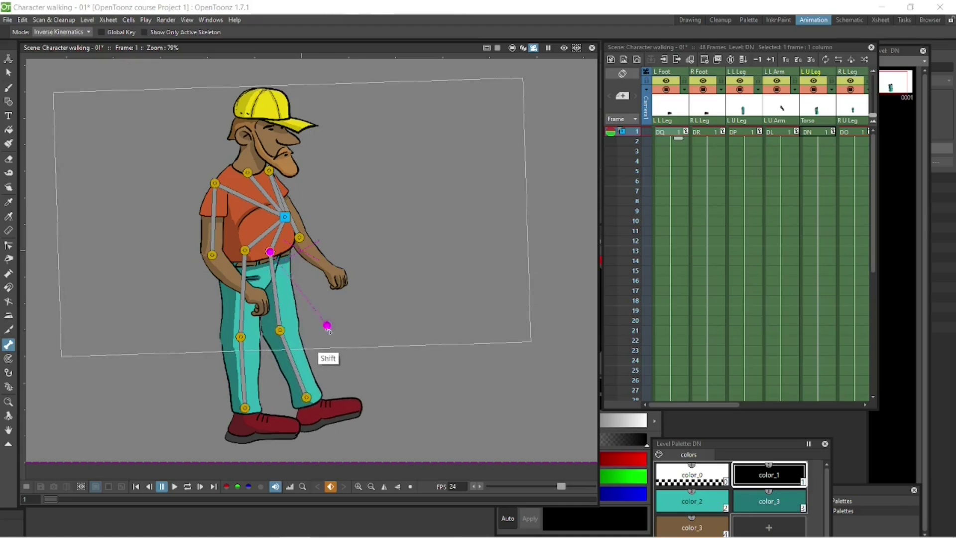
{"action": "key", "text": "ctrl+z"}
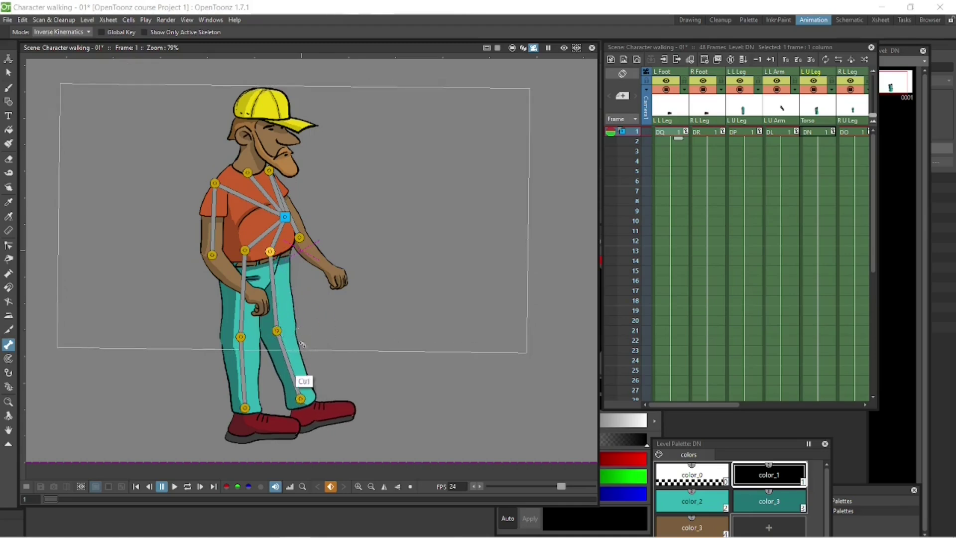
{"action": "left_click_drag", "start_coordinate": [307, 392], "coordinate": [315, 403]}
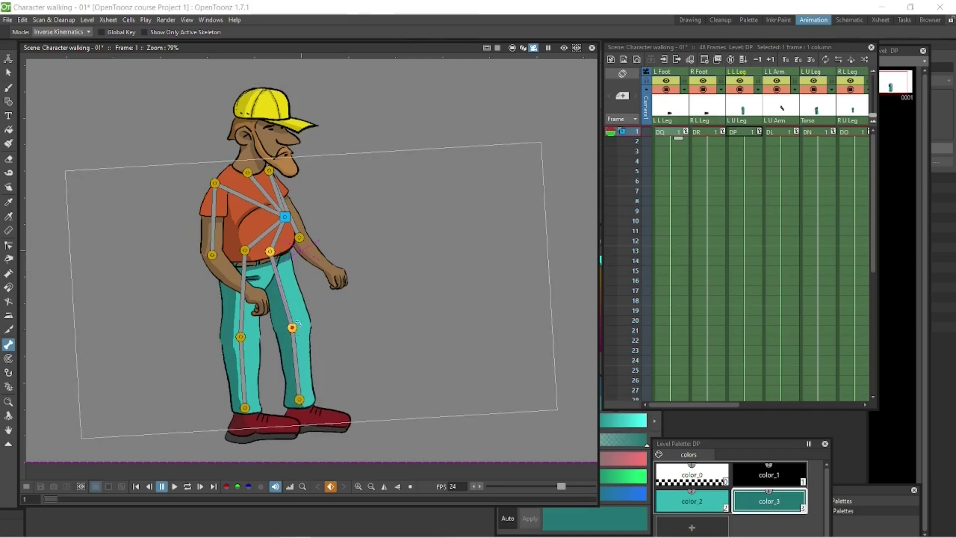
{"action": "mouse_move", "coordinate": [297, 324]}
{"action": "left_mouse_down"}
{"action": "mouse_move", "coordinate": [299, 338]}
{"action": "mouse_move", "coordinate": [306, 330]}
{"action": "left_mouse_up"}
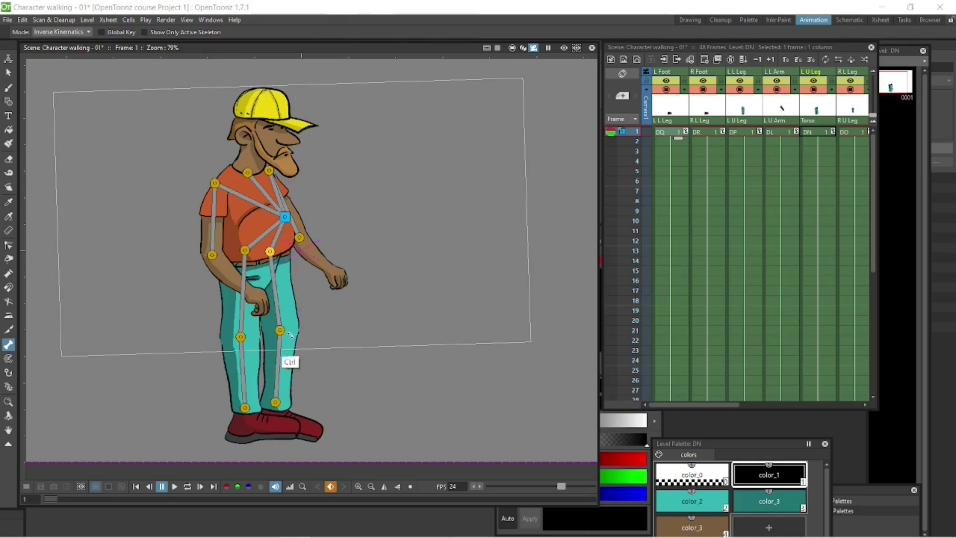
Try adjusting the left knee and ankle, undo the last move, and lean the torso slightly forward
{"action": "left_click_drag", "start_coordinate": [282, 333], "coordinate": [310, 358]}
{"action": "left_click_drag", "start_coordinate": [276, 402], "coordinate": [325, 383]}
{"action": "key", "text": "ctrl+z"}
{"action": "left_click_drag", "start_coordinate": [272, 254], "coordinate": [352, 230]}
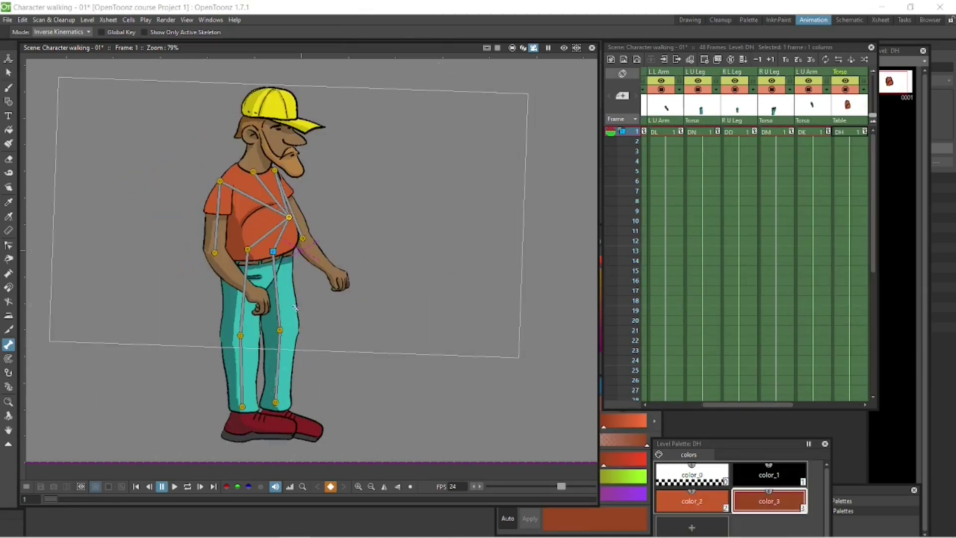
{"action": "left_click_drag", "start_coordinate": [309, 270], "coordinate": [361, 246]}
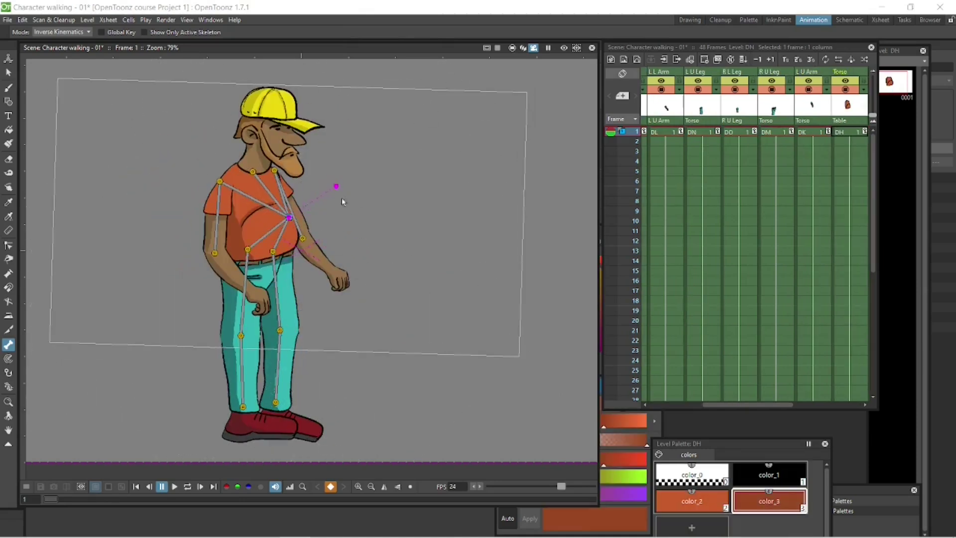
Select the L Foot column at frame 1 and try pulling the left leg far forward by its foot
{"action": "left_click", "coordinate": [670, 132]}
{"action": "left_click_drag", "start_coordinate": [711, 405], "coordinate": [655, 404]}
{"action": "left_click", "coordinate": [666, 132]}
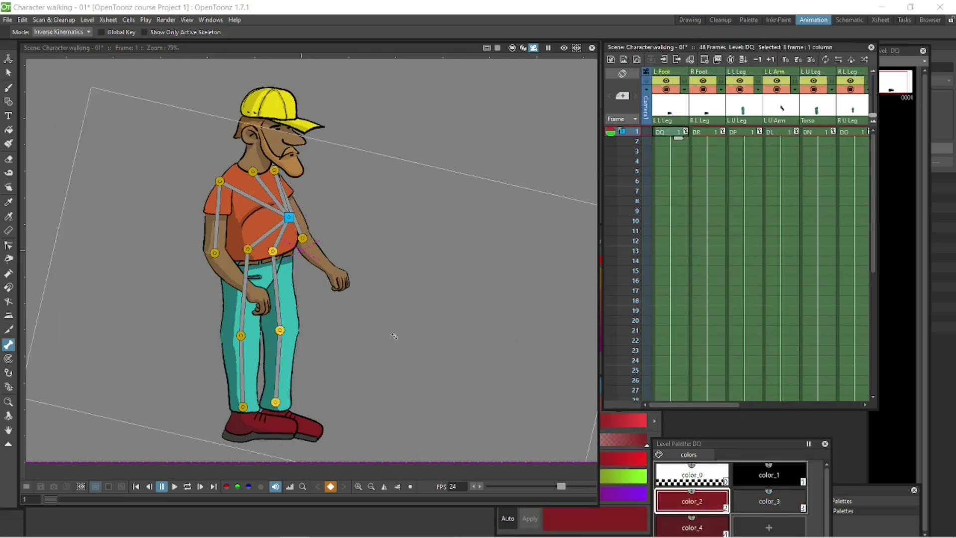
{"action": "left_click_drag", "start_coordinate": [276, 402], "coordinate": [445, 374]}
{"action": "left_click_drag", "start_coordinate": [358, 315], "coordinate": [364, 341]}
{"action": "key", "text": "ctrl+z"}
Bring the left leg back under the body and adjust the positions of both forearms
{"action": "left_click_drag", "start_coordinate": [354, 378], "coordinate": [300, 370]}
{"action": "left_click_drag", "start_coordinate": [321, 315], "coordinate": [316, 380]}
{"action": "mouse_move", "coordinate": [311, 260]}
{"action": "left_mouse_down"}
{"action": "mouse_move", "coordinate": [346, 222]}
{"action": "mouse_move", "coordinate": [327, 264]}
{"action": "mouse_move", "coordinate": [296, 272]}
{"action": "left_mouse_up"}
{"action": "mouse_move", "coordinate": [237, 275]}
{"action": "left_mouse_down"}
{"action": "mouse_move", "coordinate": [191, 289]}
{"action": "mouse_move", "coordinate": [247, 292]}
{"action": "mouse_move", "coordinate": [252, 276]}
{"action": "left_mouse_up"}
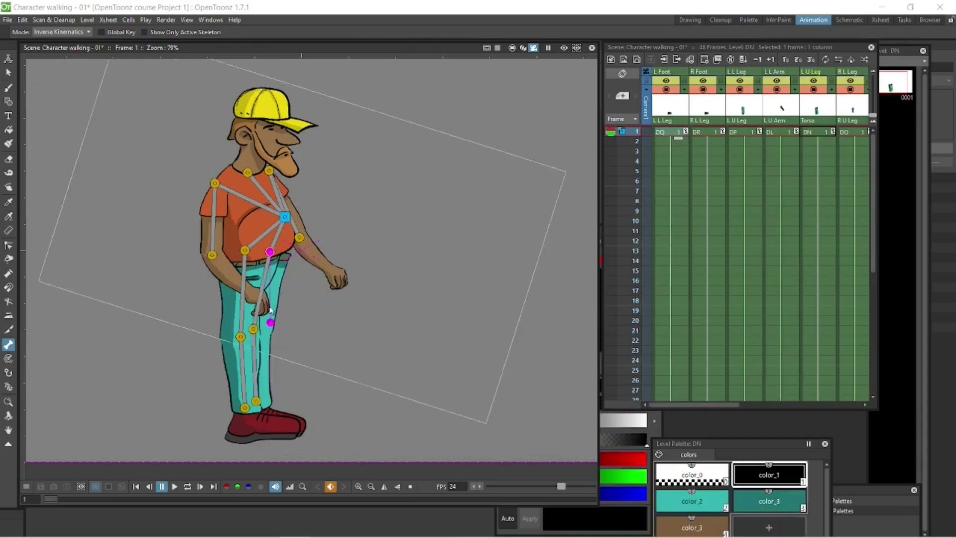
Try swinging the left thigh forward and adjusting the lower leg, and undo the last adjustment
{"action": "left_click_drag", "start_coordinate": [269, 321], "coordinate": [322, 329]}
{"action": "left_click_drag", "start_coordinate": [310, 389], "coordinate": [312, 394]}
{"action": "left_click_drag", "start_coordinate": [298, 322], "coordinate": [299, 323]}
{"action": "key", "text": "ctrl+z"}
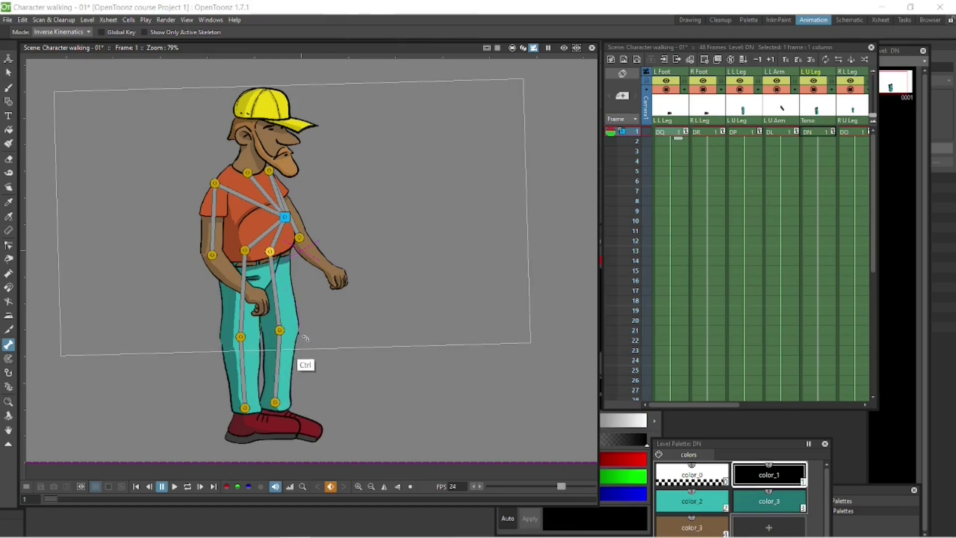
Swing the left thigh forward, straighten the lower leg beneath the knee, and pull the left foot with inverse kinematics
{"action": "left_click_drag", "start_coordinate": [282, 332], "coordinate": [331, 334]}
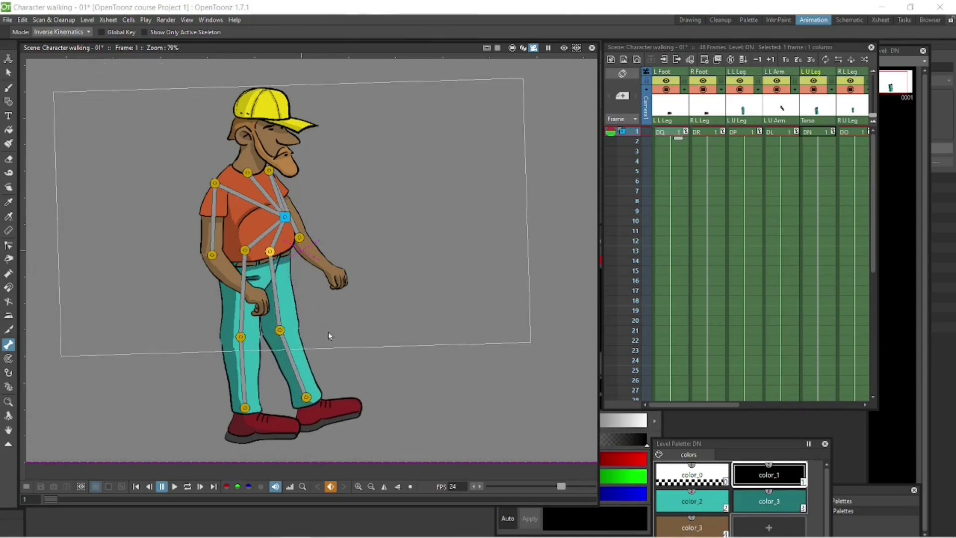
{"action": "left_click_drag", "start_coordinate": [306, 396], "coordinate": [315, 403]}
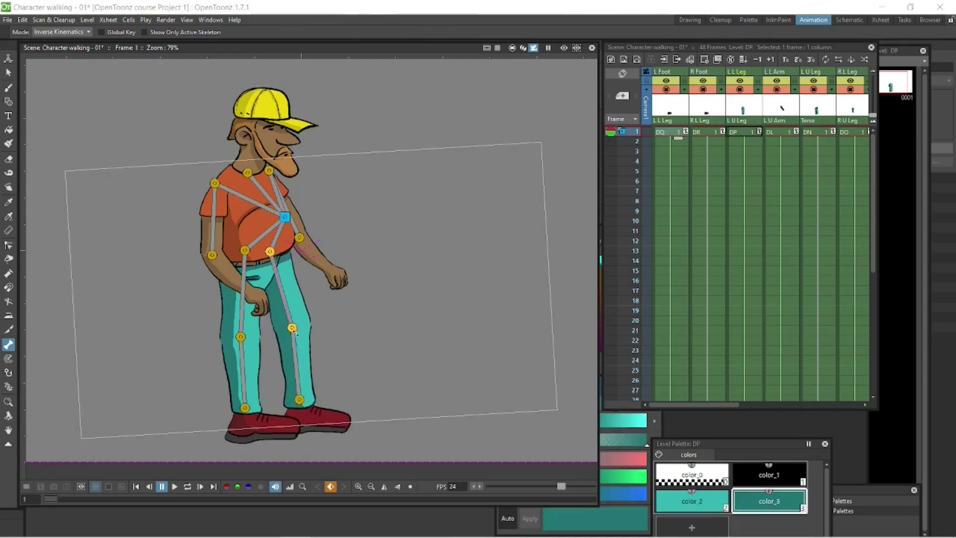
{"action": "mouse_move", "coordinate": [296, 332]}
{"action": "left_mouse_down"}
{"action": "mouse_move", "coordinate": [305, 327]}
{"action": "mouse_move", "coordinate": [305, 338]}
{"action": "left_mouse_up"}
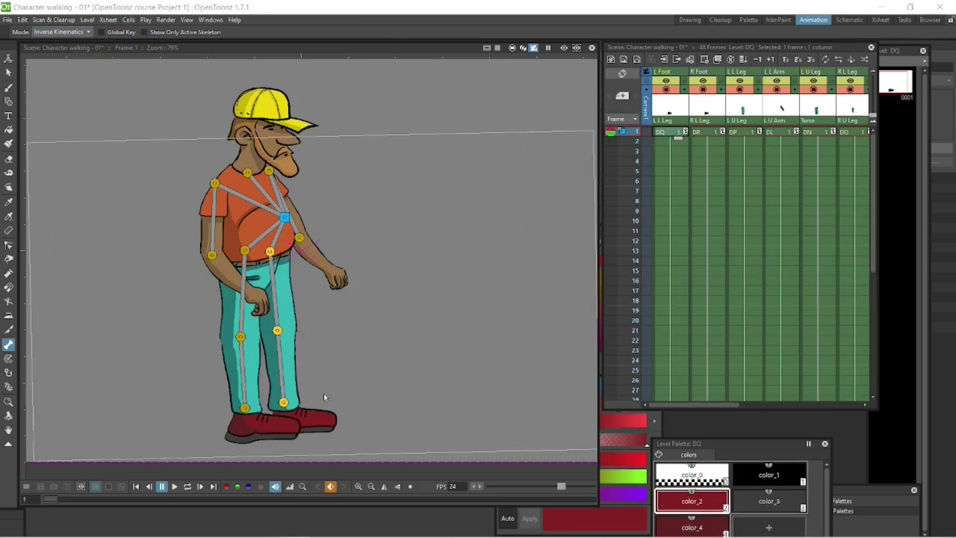
{"action": "left_click_drag", "start_coordinate": [324, 397], "coordinate": [324, 327]}
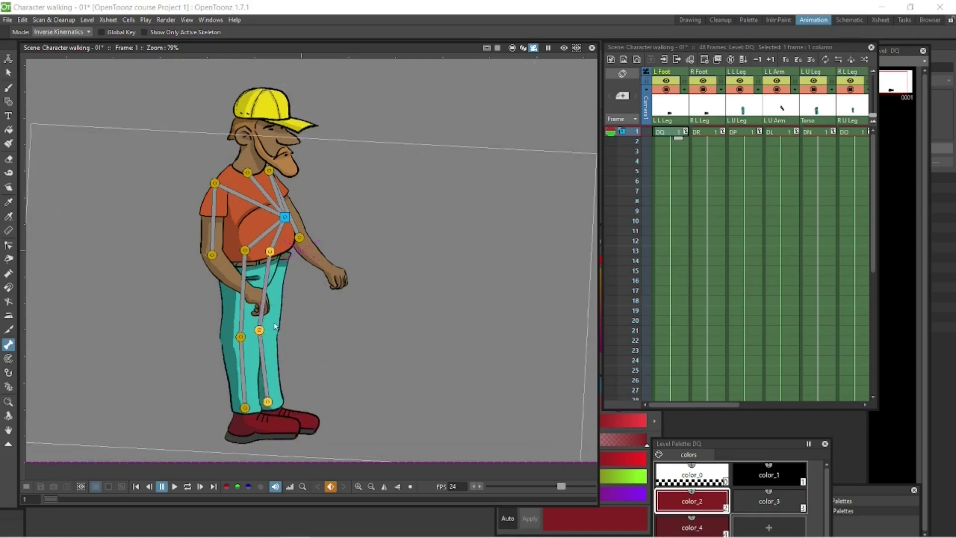
Pose the left leg in a small forward step by adjusting its thigh, lower leg and foot
{"action": "left_click_drag", "start_coordinate": [273, 323], "coordinate": [295, 316]}
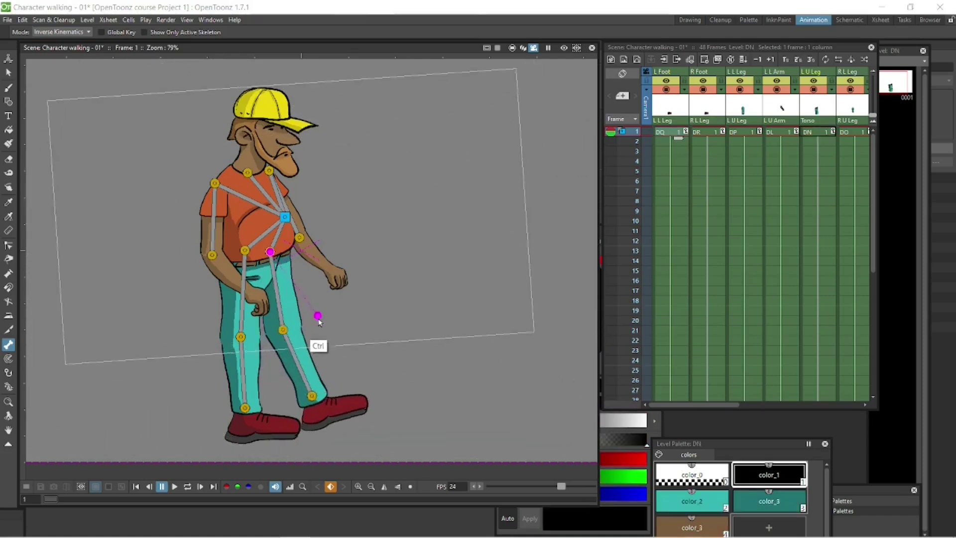
{"action": "left_click_drag", "start_coordinate": [301, 330], "coordinate": [317, 409]}
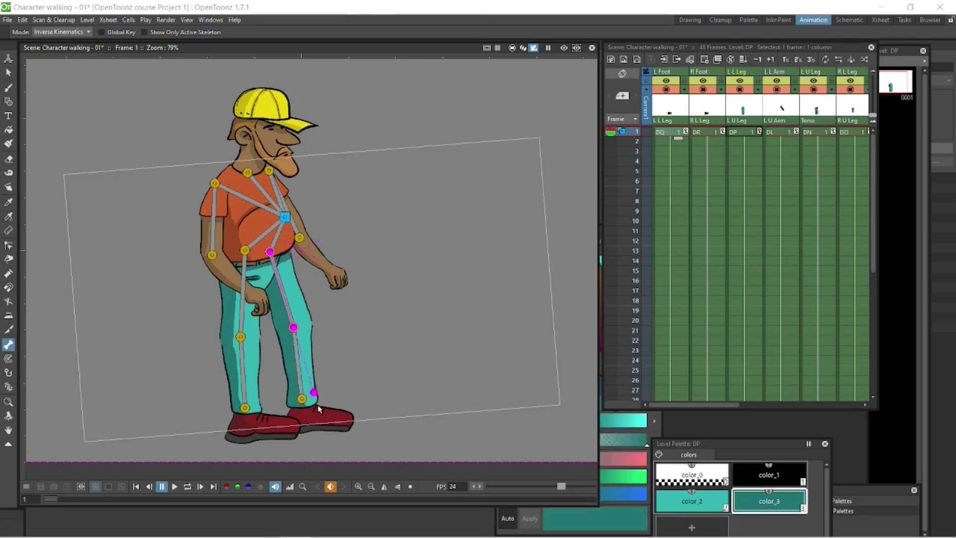
{"action": "left_click_drag", "start_coordinate": [306, 375], "coordinate": [414, 314]}
{"action": "left_click_drag", "start_coordinate": [304, 326], "coordinate": [305, 328]}
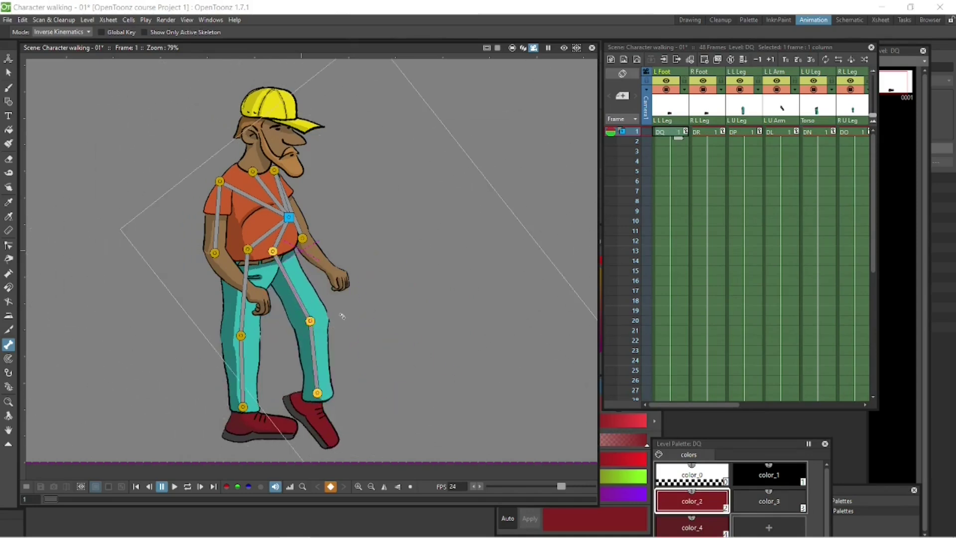
Try raising the left leg farther forward by its foot, and undo the last two moves
{"action": "left_click_drag", "start_coordinate": [341, 358], "coordinate": [401, 302]}
{"action": "left_click", "coordinate": [352, 377]}
{"action": "left_click_drag", "start_coordinate": [360, 369], "coordinate": [424, 348]}
{"action": "key", "text": "ctrl+z"}
{"action": "key", "text": "ctrl+z"}
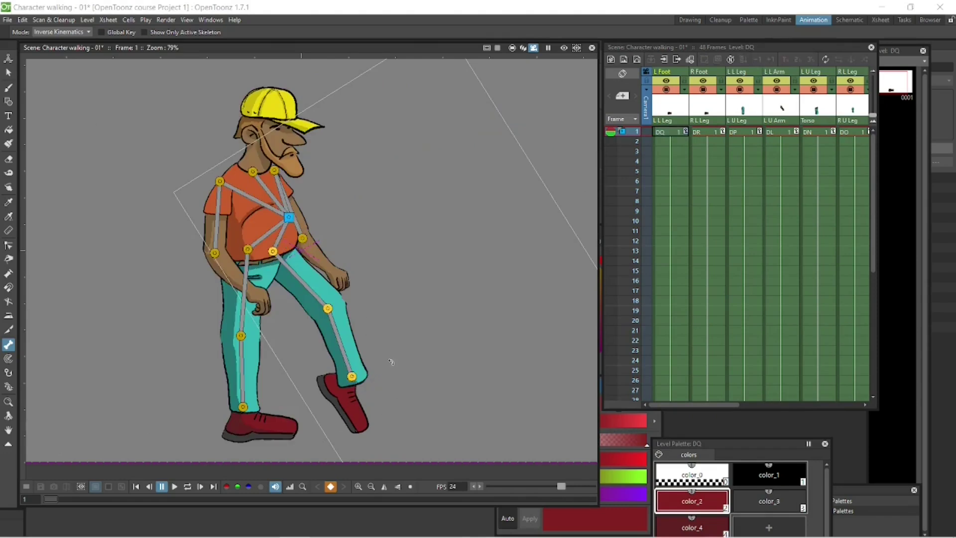
Lower the left leg back beneath the body, draw the arms in toward the torso, and undo the last adjustment
{"action": "left_click_drag", "start_coordinate": [351, 376], "coordinate": [316, 380]}
{"action": "mouse_move", "coordinate": [319, 262]}
{"action": "left_mouse_down"}
{"action": "mouse_move", "coordinate": [330, 256]}
{"action": "mouse_move", "coordinate": [302, 268]}
{"action": "left_mouse_up"}
{"action": "left_click_drag", "start_coordinate": [227, 271], "coordinate": [260, 277]}
{"action": "key", "text": "ctrl+z"}
Load the "moving L to R B&B Walk B" PNG sequence from Scene 2 - Walk Cycle Templates, L to R, into Col13
{"action": "left_click_drag", "start_coordinate": [761, 405], "coordinate": [798, 404]}
{"action": "left_click", "coordinate": [856, 133]}
{"action": "right_click", "coordinate": [856, 134]}
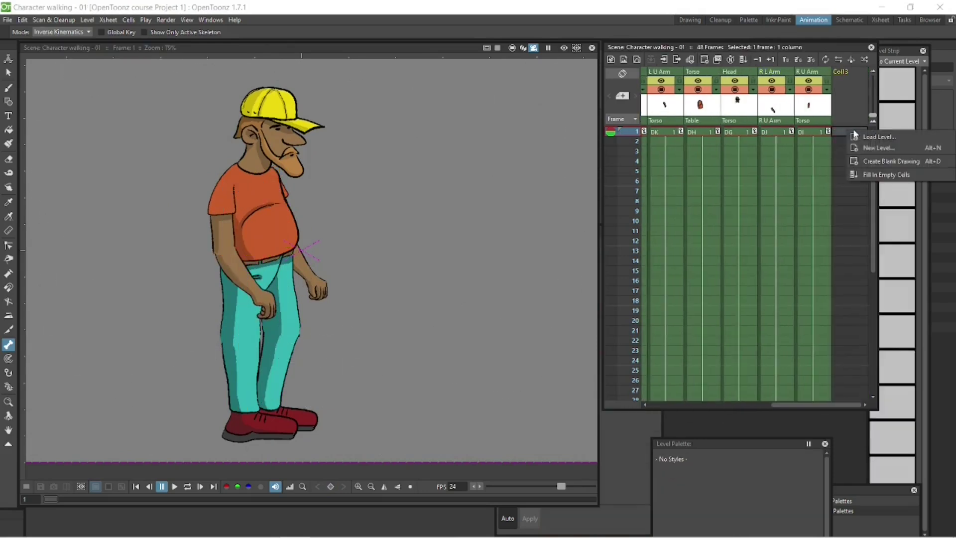
{"action": "left_click", "coordinate": [864, 147]}
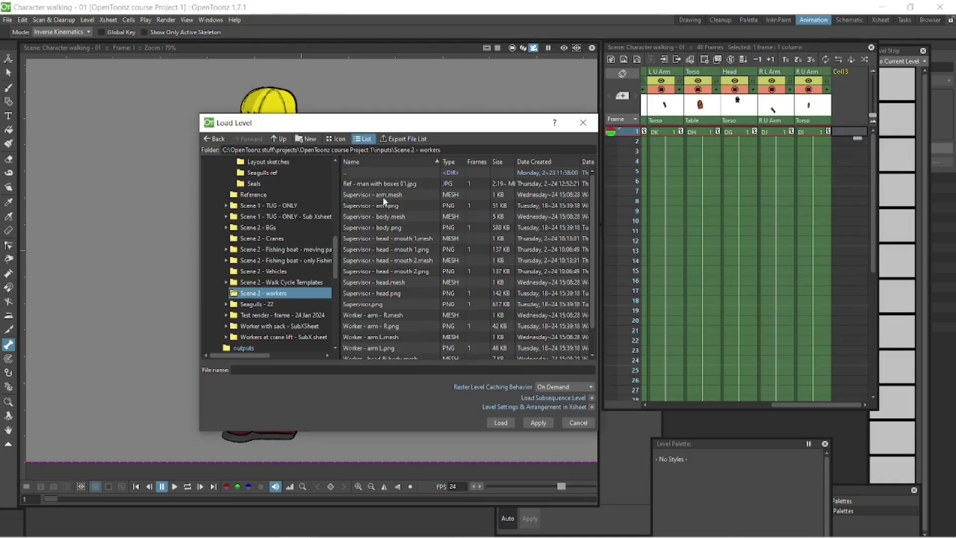
{"action": "left_click", "coordinate": [254, 194]}
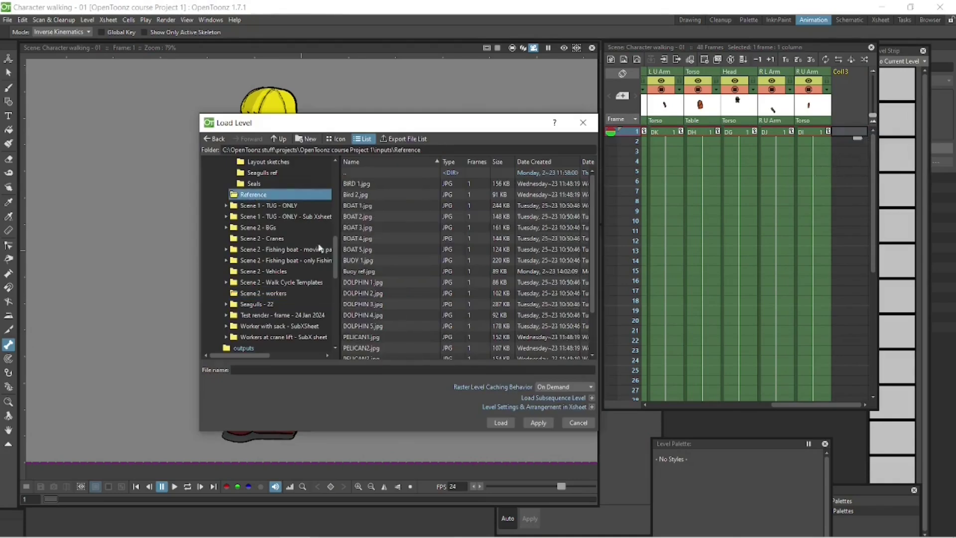
{"action": "scroll", "coordinate": [325, 251], "scroll_direction": "up", "scroll_amount": 3}
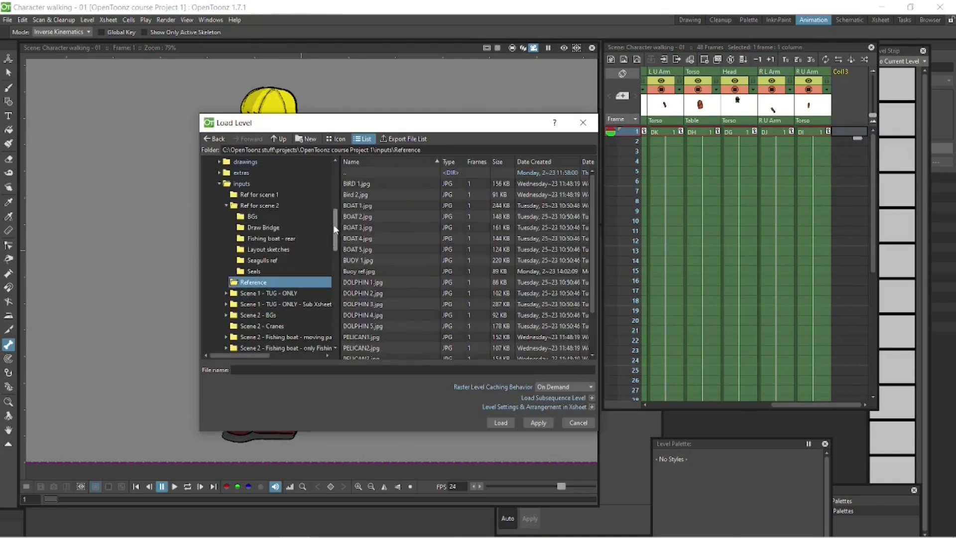
{"action": "left_click_drag", "start_coordinate": [334, 230], "coordinate": [332, 250]}
{"action": "left_click", "coordinate": [309, 305]}
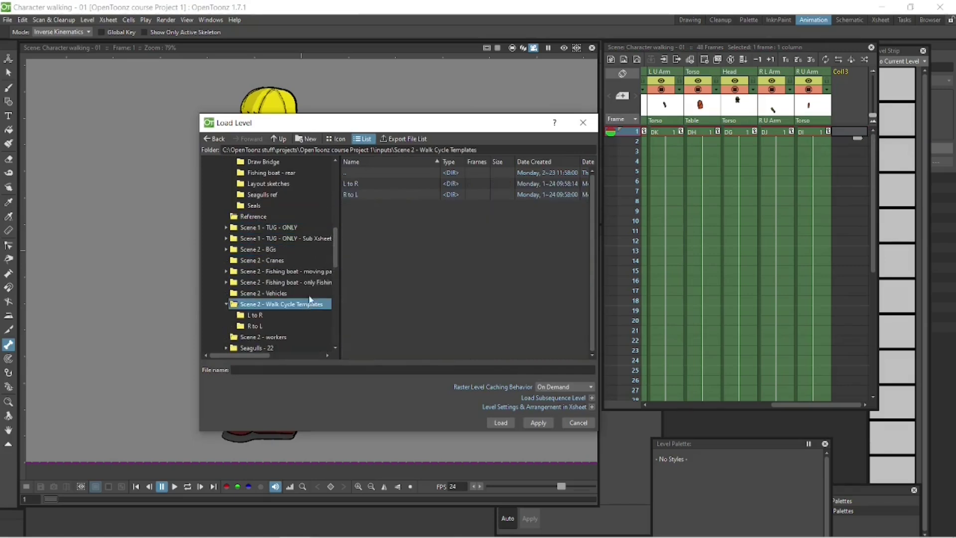
{"action": "double_click", "coordinate": [368, 183]}
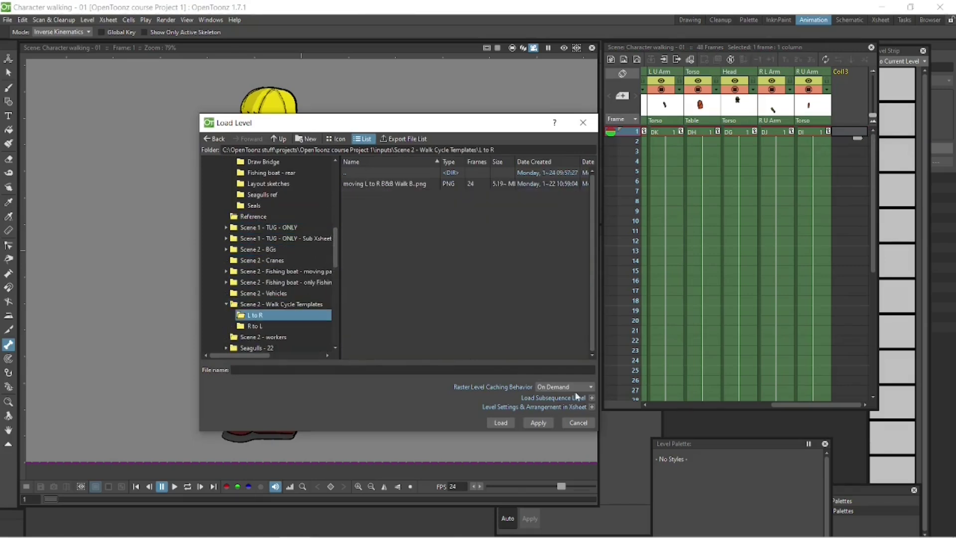
{"action": "left_click", "coordinate": [500, 423]}
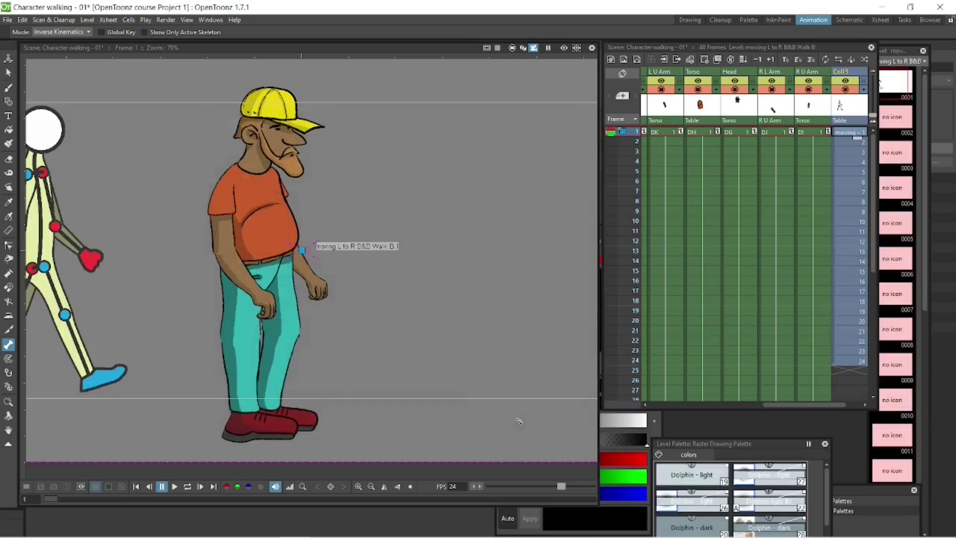
Play the loaded walk cycle template in a loop and stop the playback
{"action": "key", "text": "alt+9"}
{"action": "left_click", "coordinate": [187, 486]}
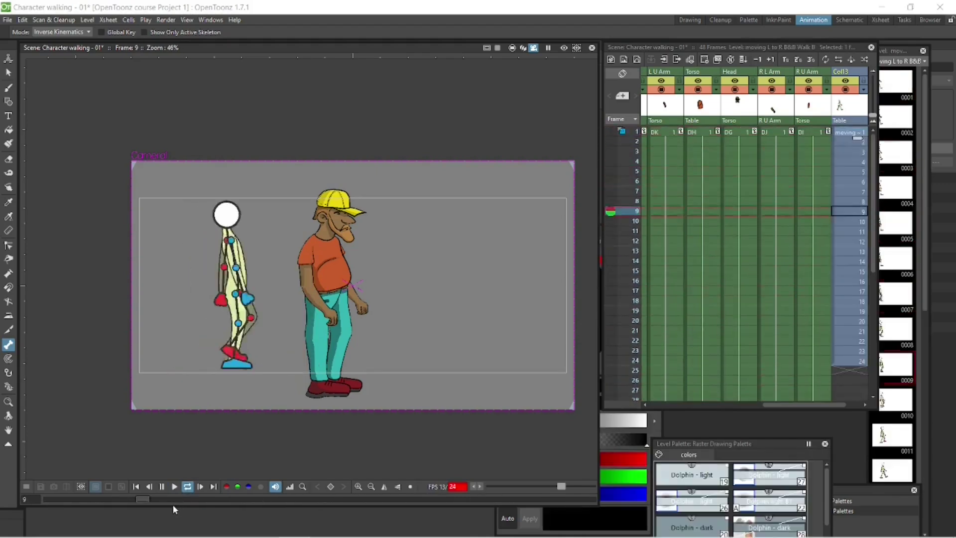
{"action": "left_click", "coordinate": [161, 487]}
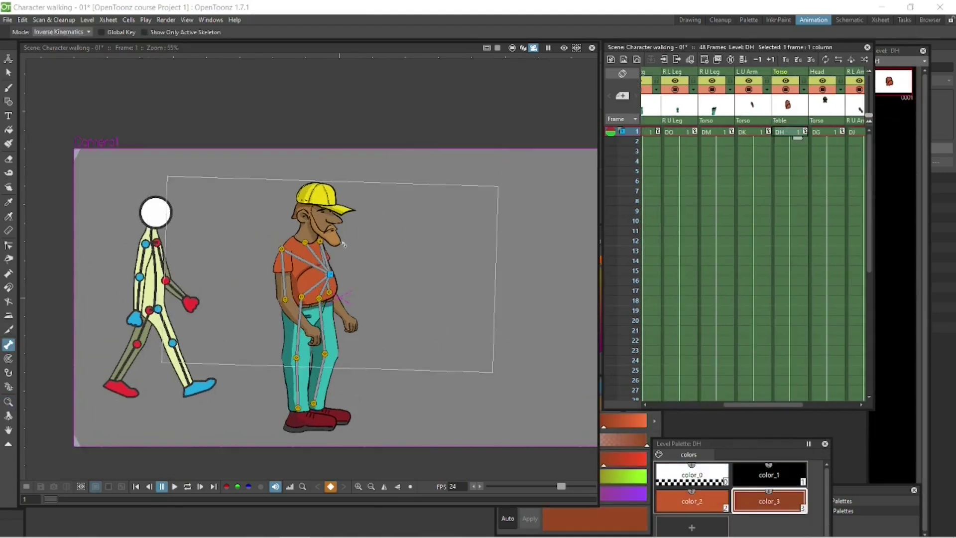
Move the whole character over the walk cycle template by its torso, using the Animate tool in Position mode
{"action": "left_click", "coordinate": [9, 59]}
{"action": "left_click_drag", "start_coordinate": [353, 230], "coordinate": [269, 207]}
{"action": "left_click", "coordinate": [98, 32]}
{"action": "left_click", "coordinate": [95, 55]}
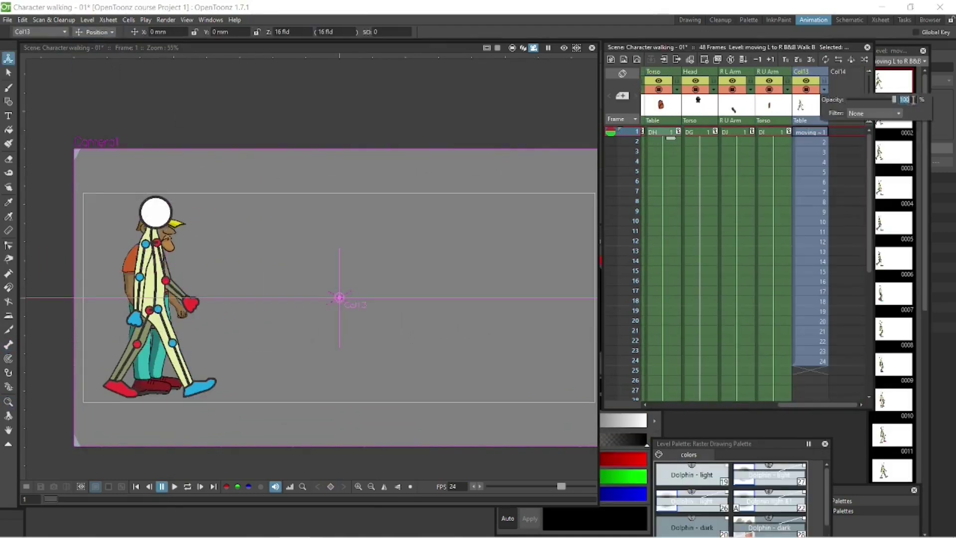
Make the Col13 walk template semi-transparent, entering an opacity of 25 % and fine-tuning it
{"action": "type", "text": "25"}
{"action": "left_click_drag", "start_coordinate": [854, 99], "coordinate": [871, 99]}
{"action": "left_click", "coordinate": [811, 252], "text": "shift"}
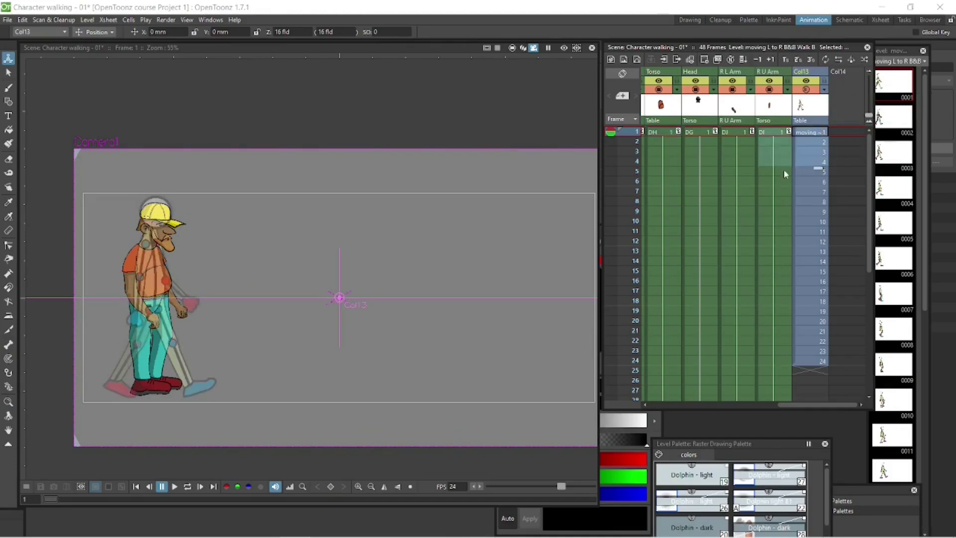
Compare the character with the walk template by running through the opening frames, with the Torso column active and the Skeleton tool in Inverse Kinematics mode
{"action": "left_click", "coordinate": [771, 133]}
{"action": "left_click", "coordinate": [670, 133]}
{"action": "key", "text": "shift+space"}
{"action": "left_click_drag", "start_coordinate": [229, 261], "coordinate": [222, 251]}
{"action": "key", "text": "space"}
{"action": "left_click_drag", "start_coordinate": [222, 251], "coordinate": [269, 239]}
{"action": "left_click", "coordinate": [173, 490]}
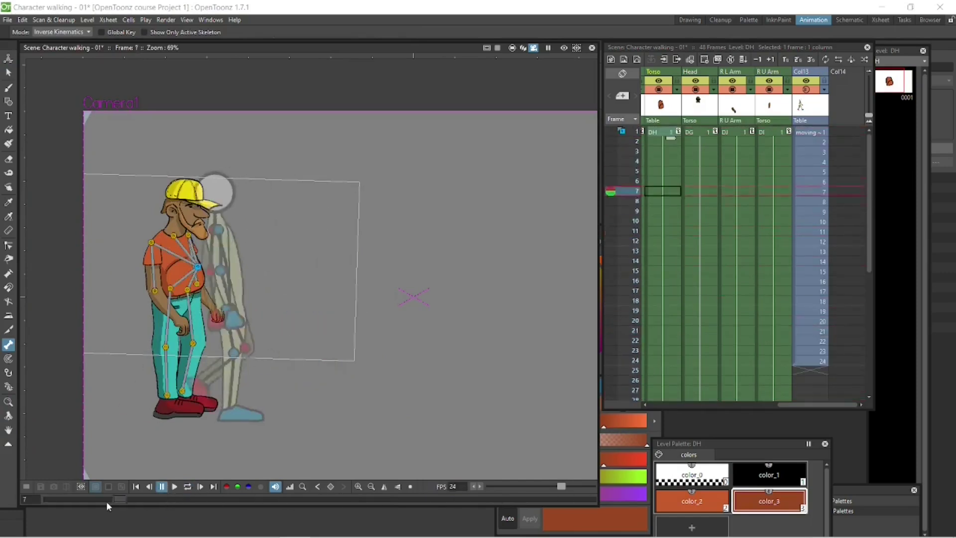
{"action": "left_click", "coordinate": [66, 499]}
{"action": "left_click_drag", "start_coordinate": [67, 499], "coordinate": [52, 499]}
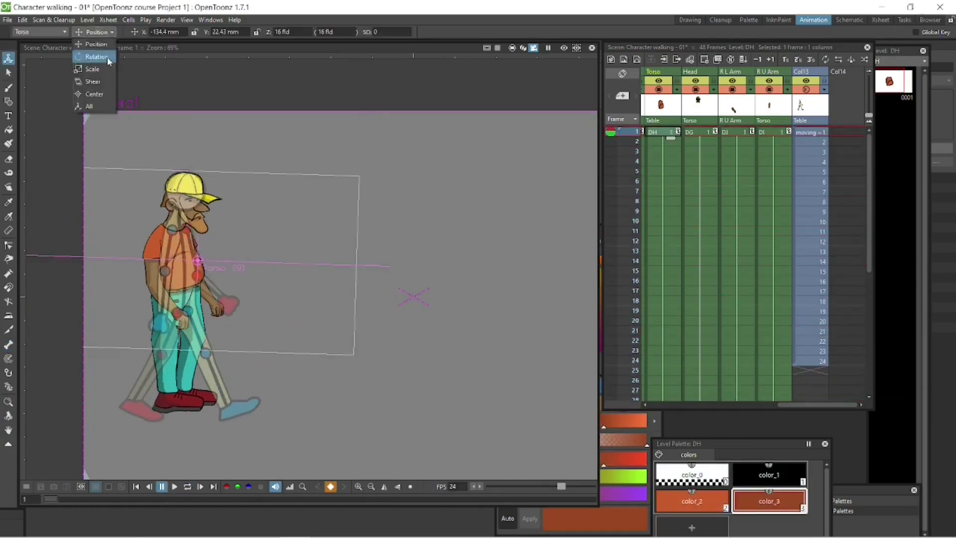
Adjust the whole character's size and position by its torso at frame 1 to match the walk template
{"action": "key", "text": "a"}
{"action": "left_click_drag", "start_coordinate": [235, 144], "coordinate": [237, 137]}
{"action": "key", "text": "w"}
{"action": "left_click_drag", "start_coordinate": [213, 215], "coordinate": [218, 215]}
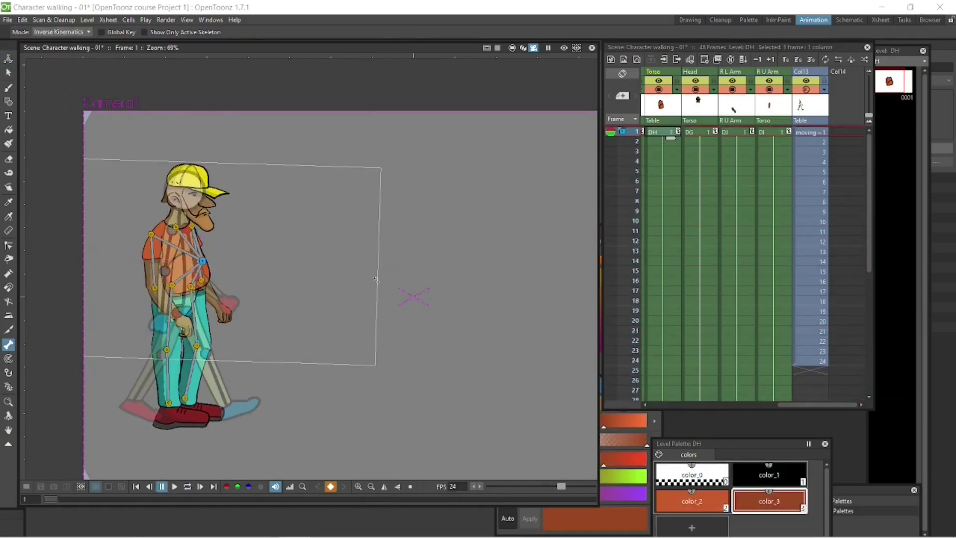
Pull the right leg back onto the template's rear leg at frame 1 by its foot, using inverse kinematics
{"action": "left_click_drag", "start_coordinate": [814, 405], "coordinate": [682, 405]}
{"action": "left_click", "coordinate": [666, 132]}
{"action": "left_click", "coordinate": [220, 307]}
{"action": "left_click_drag", "start_coordinate": [175, 420], "coordinate": [157, 372]}
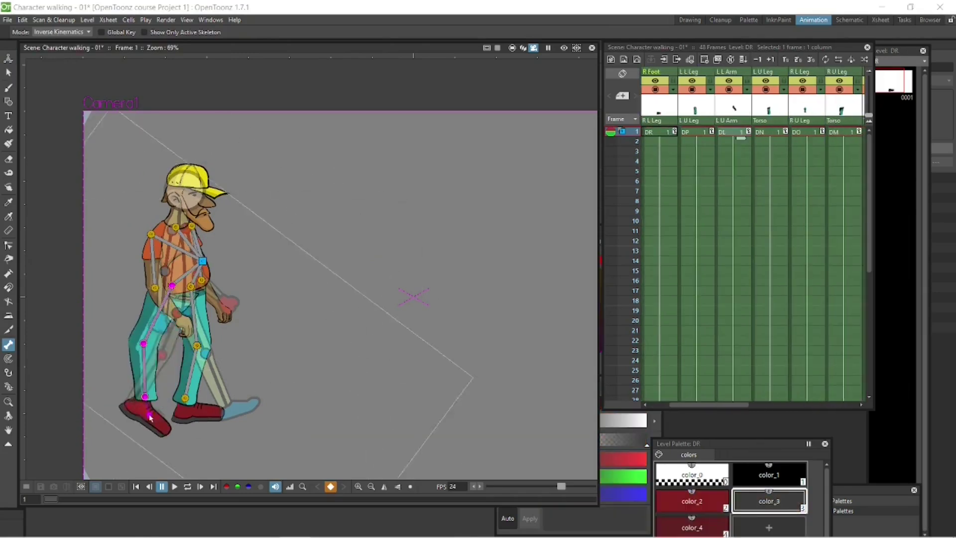
Lock the Col13 walk template column
{"action": "left_click", "coordinate": [219, 409]}
{"action": "left_click", "coordinate": [197, 413]}
{"action": "left_click", "coordinate": [219, 388]}
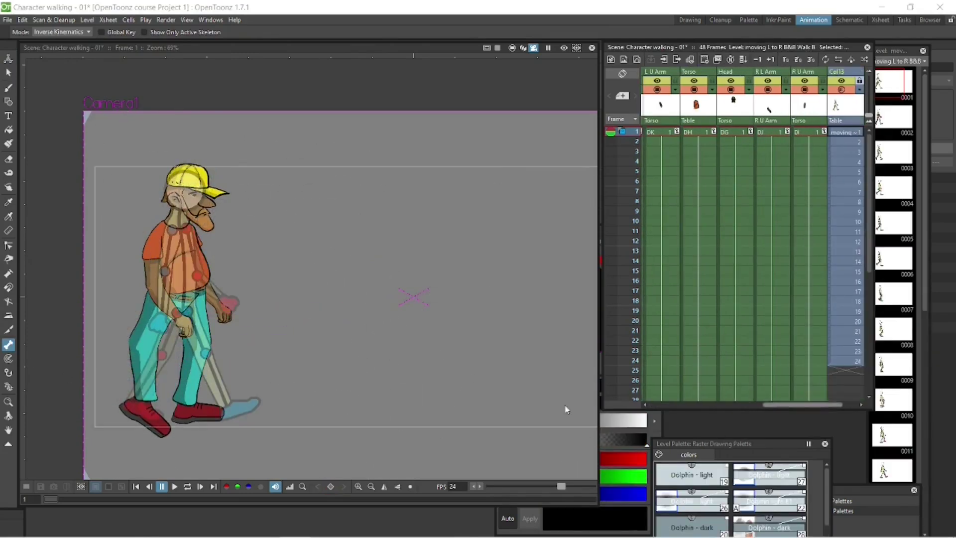
{"action": "left_click", "coordinate": [261, 356]}
Rotate the right upper leg and the left upper arm at frame 1 with the Skeleton tool
{"action": "left_click_drag", "start_coordinate": [782, 405], "coordinate": [734, 404]}
{"action": "left_click", "coordinate": [740, 132]}
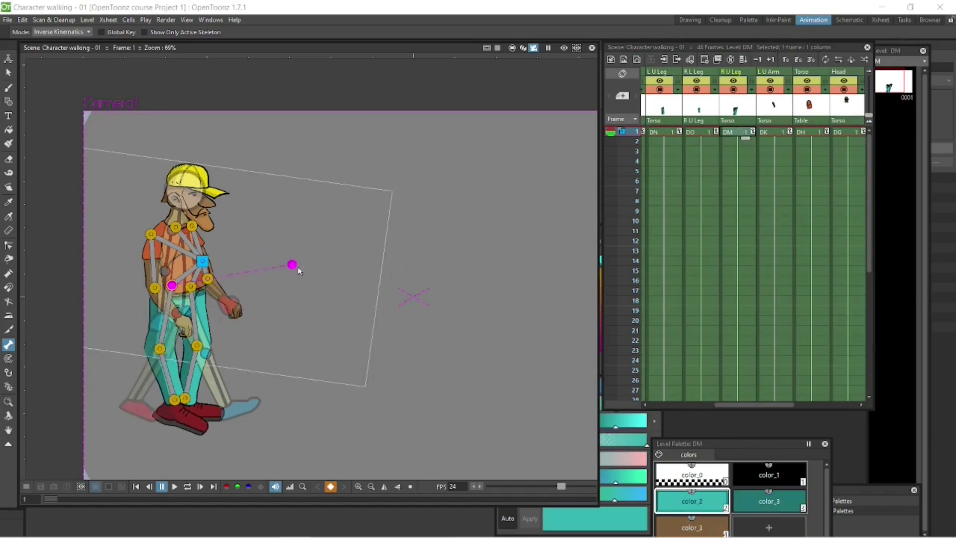
{"action": "left_click", "coordinate": [403, 297]}
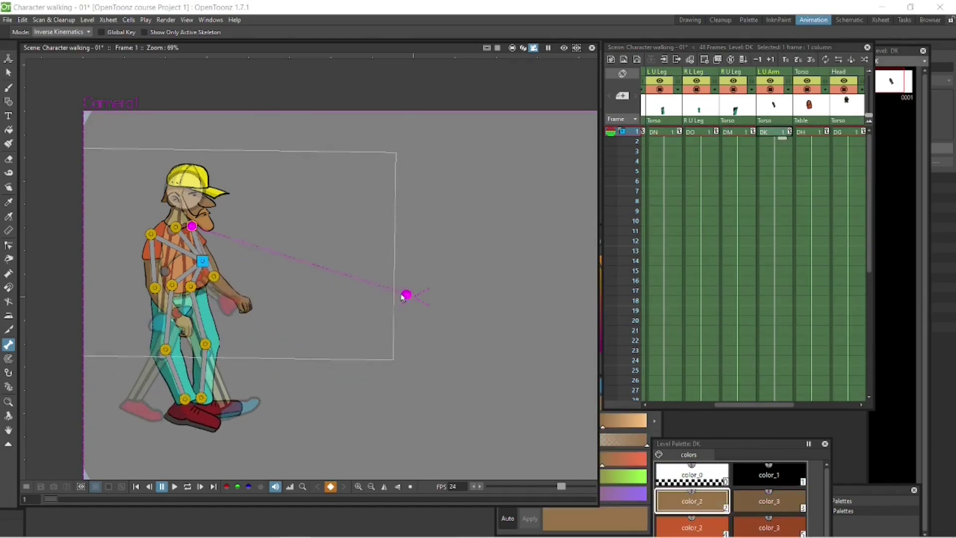
Pull the right foot back again at frame 1 so it sits on the template's rear foot
{"action": "left_click_drag", "start_coordinate": [754, 405], "coordinate": [694, 405]}
{"action": "left_click", "coordinate": [694, 133]}
{"action": "left_click_drag", "start_coordinate": [305, 364], "coordinate": [294, 341]}
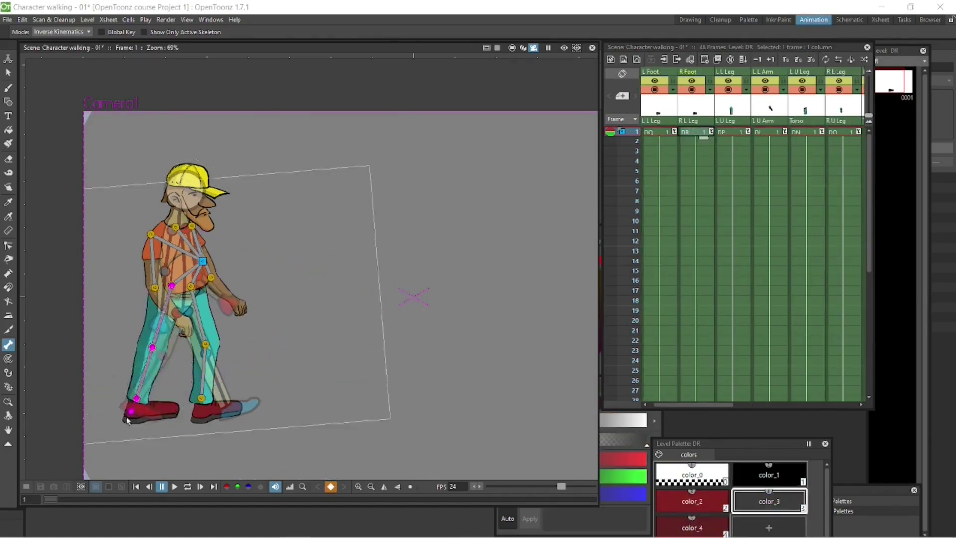
{"action": "left_click_drag", "start_coordinate": [132, 390], "coordinate": [128, 379]}
Swing the left leg forward over the template at frame 1 and refine the right lower leg and left foot
{"action": "left_click", "coordinate": [803, 133]}
{"action": "left_click_drag", "start_coordinate": [211, 329], "coordinate": [224, 321]}
{"action": "left_click", "coordinate": [841, 132]}
{"action": "left_click_drag", "start_coordinate": [154, 381], "coordinate": [145, 377]}
{"action": "left_click", "coordinate": [656, 132]}
{"action": "left_click_drag", "start_coordinate": [360, 386], "coordinate": [377, 359]}
{"action": "left_click", "coordinate": [730, 133]}
{"action": "left_click_drag", "start_coordinate": [460, 314], "coordinate": [444, 320]}
Widen the Xsheet so that all of the character's body part columns fit in view
{"action": "left_click_drag", "start_coordinate": [600, 279], "coordinate": [483, 279]}
{"action": "left_click_drag", "start_coordinate": [604, 249], "coordinate": [387, 249]}
{"action": "left_click", "coordinate": [354, 75]}
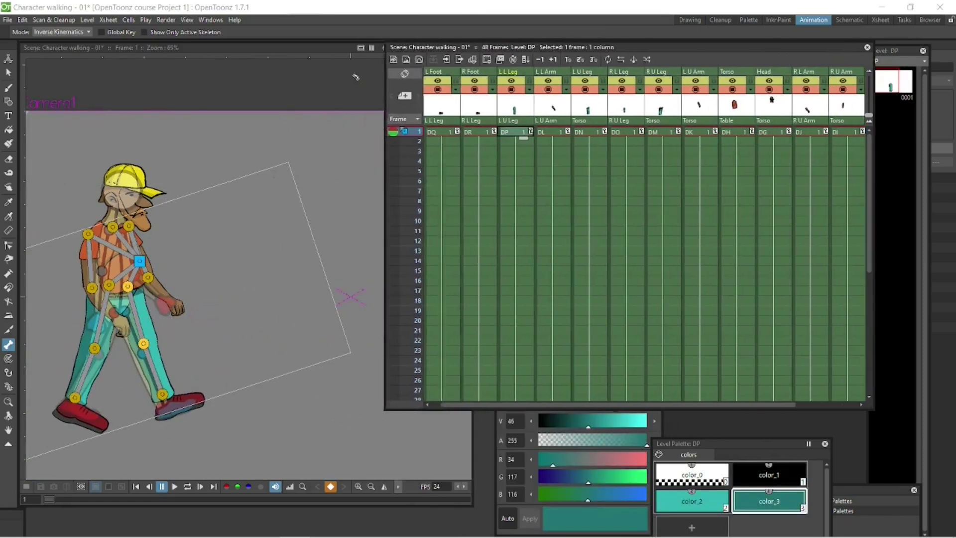
Adjust the pose of the character's arms at frame 1 with the Skeleton tool
{"action": "key", "text": "shift+space"}
{"action": "left_click_drag", "start_coordinate": [475, 249], "coordinate": [332, 237]}
{"action": "left_click", "coordinate": [803, 132]}
{"action": "left_click_drag", "start_coordinate": [304, 279], "coordinate": [307, 253]}
{"action": "left_click", "coordinate": [841, 132]}
{"action": "left_click", "coordinate": [545, 133]}
{"action": "left_click_drag", "start_coordinate": [299, 224], "coordinate": [266, 216]}
Move the character by its torso onto the template at frames 6, 12 and 18, using the Animate tool in Position mode
{"action": "left_click", "coordinate": [447, 183]}
{"action": "left_click", "coordinate": [8, 59]}
{"action": "left_click", "coordinate": [739, 183]}
{"action": "left_click_drag", "start_coordinate": [302, 267], "coordinate": [304, 266]}
{"action": "key", "text": "shift+space"}
{"action": "left_click_drag", "start_coordinate": [204, 231], "coordinate": [204, 257]}
{"action": "left_click", "coordinate": [740, 241]}
{"action": "left_click_drag", "start_coordinate": [293, 226], "coordinate": [329, 227]}
{"action": "left_click", "coordinate": [739, 300]}
{"action": "left_click_drag", "start_coordinate": [294, 229], "coordinate": [332, 230]}
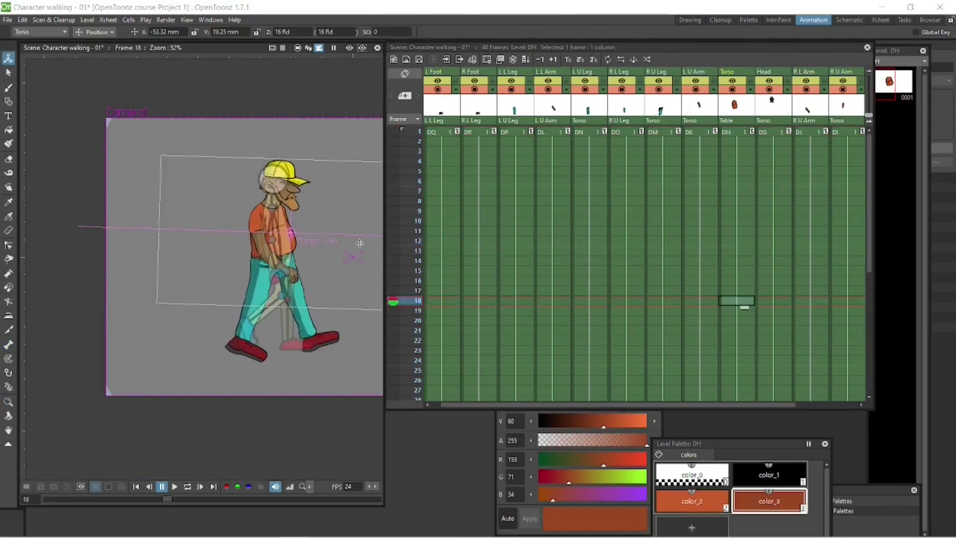
Refine the torso's position over the template at frame 6 with the Animate tool in Position mode
{"action": "left_click", "coordinate": [187, 488]}
{"action": "left_click", "coordinate": [187, 488]}
{"action": "left_click_drag", "start_coordinate": [869, 199], "coordinate": [865, 150]}
{"action": "left_click", "coordinate": [739, 182]}
{"action": "left_click_drag", "start_coordinate": [215, 219], "coordinate": [210, 221]}
{"action": "left_click_drag", "start_coordinate": [272, 124], "coordinate": [301, 111]}
{"action": "left_click", "coordinate": [95, 44]}
{"action": "left_click_drag", "start_coordinate": [207, 209], "coordinate": [281, 193]}
Go through the torso's poses at frames 1, 6, 12 and 18 and adjust it at frames 12 and 18 with the Animate tool
{"action": "left_click", "coordinate": [733, 134]}
{"action": "left_click", "coordinate": [733, 181]}
{"action": "left_click", "coordinate": [733, 241]}
{"action": "left_click", "coordinate": [95, 33]}
{"action": "left_click", "coordinate": [100, 57]}
{"action": "left_click_drag", "start_coordinate": [301, 125], "coordinate": [291, 122]}
{"action": "left_click", "coordinate": [733, 301]}
{"action": "left_click_drag", "start_coordinate": [279, 194], "coordinate": [349, 195]}
Copy the torso's frame 1 key to frame 24 and move the character onto the template there
{"action": "left_click", "coordinate": [732, 361]}
{"action": "left_click", "coordinate": [96, 33]}
{"action": "left_click", "coordinate": [96, 44]}
{"action": "left_click_drag", "start_coordinate": [330, 377], "coordinate": [247, 377]}
{"action": "mouse_move", "coordinate": [869, 199]}
{"action": "left_mouse_down"}
{"action": "mouse_move", "coordinate": [869, 280]}
{"action": "mouse_move", "coordinate": [871, 182]}
{"action": "left_mouse_up"}
{"action": "left_click", "coordinate": [750, 256]}
{"action": "left_click", "coordinate": [741, 218]}
{"action": "left_click", "coordinate": [752, 132]}
{"action": "key", "text": "ctrl+c"}
{"action": "left_click", "coordinate": [752, 360]}
{"action": "key", "text": "ctrl+v"}
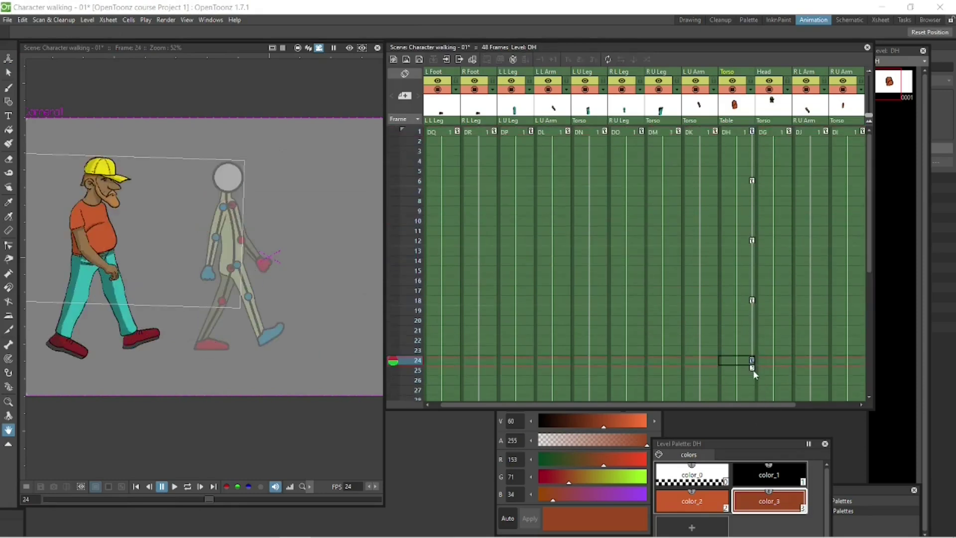
{"action": "left_click", "coordinate": [9, 59]}
{"action": "left_click_drag", "start_coordinate": [136, 211], "coordinate": [264, 212]}
Pose the left leg at frame 6 by its foot to match the template, using the Skeleton tool's inverse kinematics
{"action": "left_click_drag", "start_coordinate": [622, 404], "coordinate": [612, 408]}
{"action": "left_click", "coordinate": [448, 182]}
{"action": "left_click", "coordinate": [8, 401]}
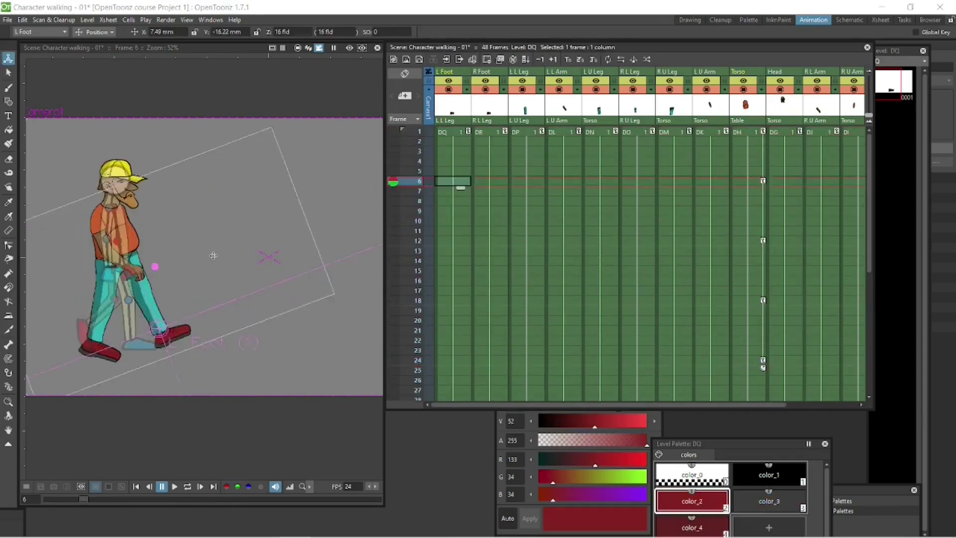
{"action": "left_click_drag", "start_coordinate": [213, 252], "coordinate": [213, 231]}
{"action": "left_click", "coordinate": [8, 430]}
{"action": "left_click_drag", "start_coordinate": [164, 258], "coordinate": [273, 221]}
{"action": "left_click", "coordinate": [8, 344]}
{"action": "left_click_drag", "start_coordinate": [249, 334], "coordinate": [95, 327]}
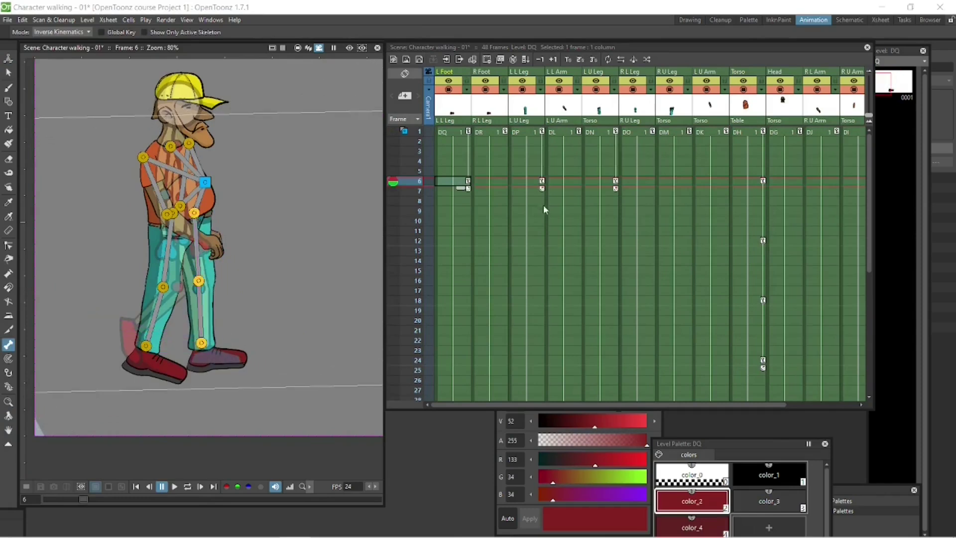
Pose the left leg by its foot over the template at frames 12, 18 and 24
{"action": "left_click", "coordinate": [454, 241]}
{"action": "left_click_drag", "start_coordinate": [301, 326], "coordinate": [330, 279]}
{"action": "left_click", "coordinate": [453, 300]}
{"action": "left_click_drag", "start_coordinate": [373, 304], "coordinate": [199, 309]}
{"action": "left_click", "coordinate": [453, 360]}
{"action": "left_click", "coordinate": [9, 430]}
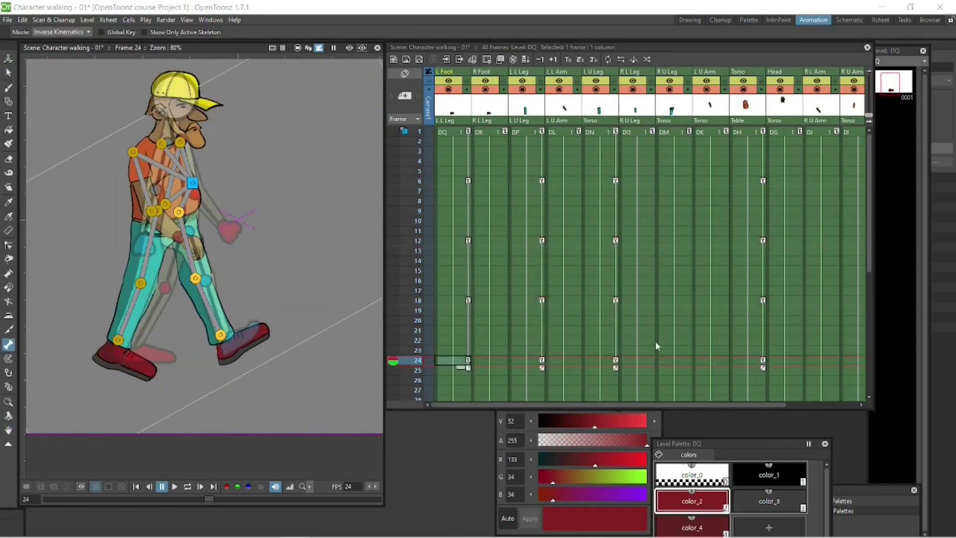
Pose the right leg over the template at frame 24, moving its foot, lower leg and upper leg
{"action": "scroll", "coordinate": [490, 327], "scroll_direction": "down", "scroll_amount": 5}
{"action": "left_click", "coordinate": [490, 258]}
{"action": "left_click_drag", "start_coordinate": [118, 340], "coordinate": [222, 274]}
{"action": "left_click", "coordinate": [602, 259]}
{"action": "left_click", "coordinate": [541, 258]}
{"action": "left_click", "coordinate": [689, 258]}
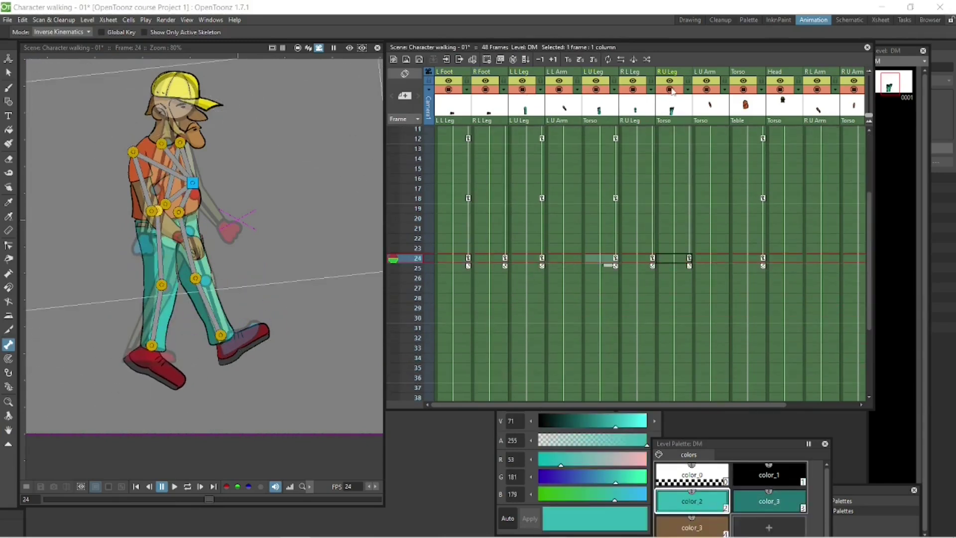
{"action": "left_click", "coordinate": [652, 258]}
{"action": "left_click", "coordinate": [490, 257]}
{"action": "left_click_drag", "start_coordinate": [142, 344], "coordinate": [237, 255]}
Pose the right leg by its foot over the template at frame 18
{"action": "left_click", "coordinate": [490, 198]}
{"action": "left_click_drag", "start_coordinate": [112, 343], "coordinate": [175, 416]}
{"action": "left_click", "coordinate": [669, 90]}
{"action": "left_click_drag", "start_coordinate": [46, 329], "coordinate": [181, 279]}
Pose the right upper leg, lower leg and foot at frame 6 to follow the template, checking against frame 1
{"action": "left_click_drag", "start_coordinate": [169, 500], "coordinate": [77, 499]}
{"action": "left_click_drag", "start_coordinate": [167, 371], "coordinate": [262, 382]}
{"action": "left_click_drag", "start_coordinate": [76, 499], "coordinate": [49, 499]}
{"action": "left_click_drag", "start_coordinate": [226, 293], "coordinate": [226, 239]}
{"action": "left_click_drag", "start_coordinate": [199, 254], "coordinate": [294, 272]}
{"action": "left_click_drag", "start_coordinate": [49, 499], "coordinate": [84, 500]}
{"action": "left_click_drag", "start_coordinate": [149, 389], "coordinate": [294, 269]}
{"action": "left_click_drag", "start_coordinate": [199, 274], "coordinate": [280, 295]}
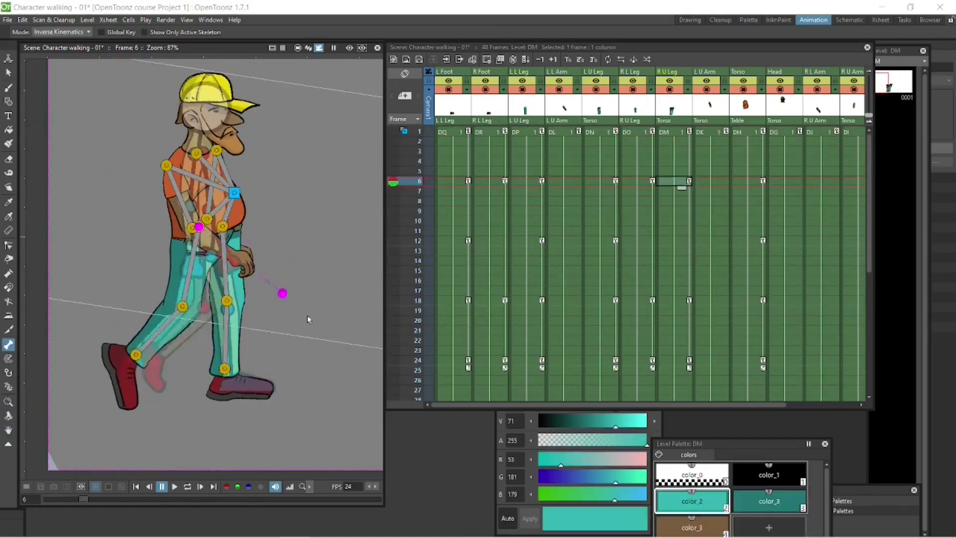
{"action": "left_click_drag", "start_coordinate": [187, 331], "coordinate": [302, 323]}
{"action": "left_click_drag", "start_coordinate": [131, 366], "coordinate": [149, 354]}
{"action": "left_click_drag", "start_coordinate": [488, 133], "coordinate": [489, 142]}
{"action": "key", "text": "p"}
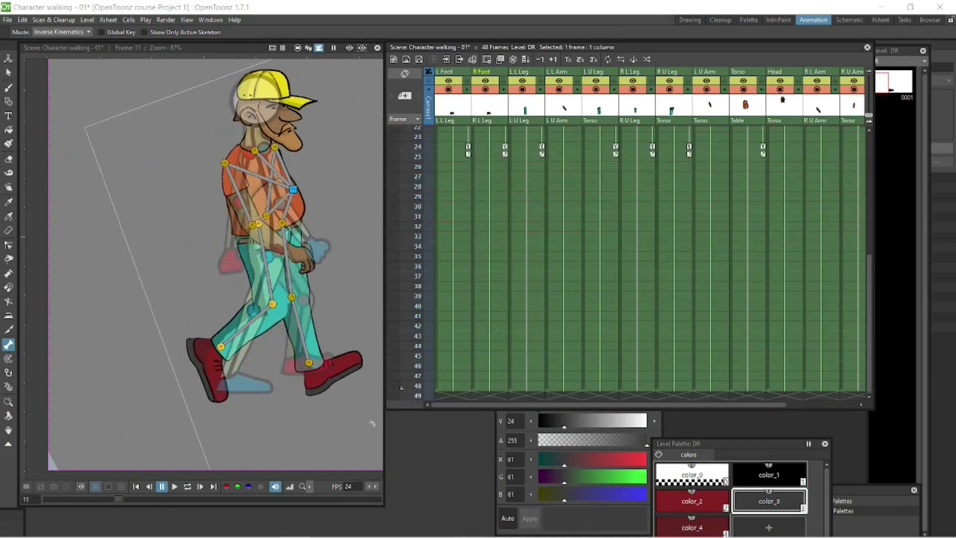
Pose the right leg over the template at frame 12 by its foot
{"action": "left_click", "coordinate": [126, 500]}
{"action": "left_click_drag", "start_coordinate": [293, 324], "coordinate": [285, 307]}
{"action": "left_click", "coordinate": [487, 244]}
{"action": "left_click_drag", "start_coordinate": [272, 349], "coordinate": [361, 304]}
{"action": "left_click", "coordinate": [524, 242]}
{"action": "left_click", "coordinate": [651, 243]}
{"action": "left_click", "coordinate": [488, 241]}
Step frame by frame from frame 1 towards frame 9 to compare the leg motion with the template
{"action": "left_click", "coordinate": [481, 134]}
{"action": "key", "text": "Down"}
{"action": "key", "text": "Down"}
{"action": "key", "text": "Down"}
{"action": "key", "text": "Down"}
{"action": "key", "text": "Down"}
{"action": "key", "text": "Down"}
{"action": "key", "text": "Down"}
{"action": "key", "text": "Down"}
{"action": "key", "text": "Down"}
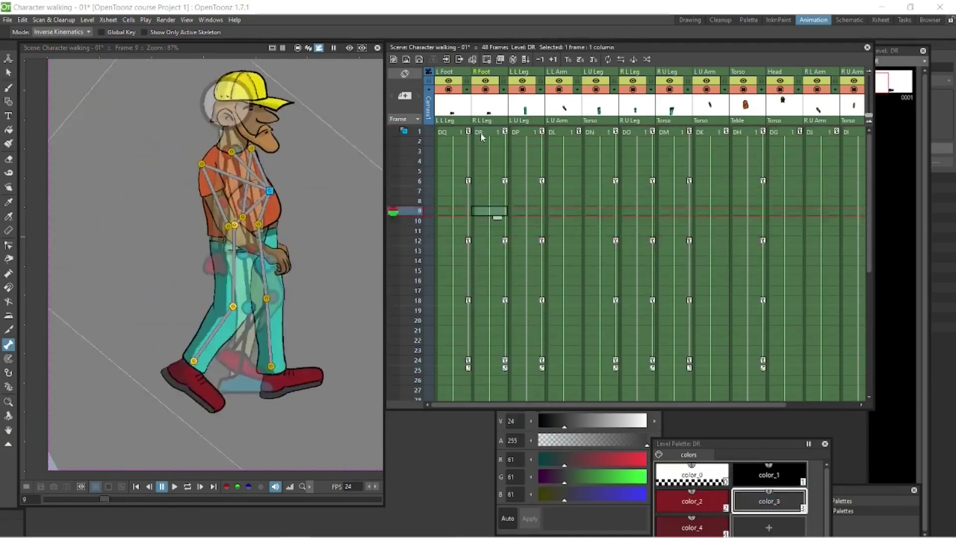
Add in-between leg poses at frame 9, adjusting both legs and feet to match the template
{"action": "left_click", "coordinate": [488, 210]}
{"action": "left_click", "coordinate": [526, 211]}
{"action": "left_click_drag", "start_coordinate": [307, 358], "coordinate": [319, 351]}
{"action": "left_click", "coordinate": [453, 211]}
{"action": "left_click", "coordinate": [677, 213]}
{"action": "left_click", "coordinate": [639, 211]}
{"action": "left_click_drag", "start_coordinate": [327, 312], "coordinate": [332, 315]}
{"action": "left_click", "coordinate": [453, 211]}
{"action": "left_click_drag", "start_coordinate": [330, 319], "coordinate": [337, 324]}
{"action": "left_click", "coordinate": [488, 212]}
Re-pose both legs at frame 1 so they follow the walk cycle template
{"action": "left_click_drag", "start_coordinate": [49, 499], "coordinate": [106, 513]}
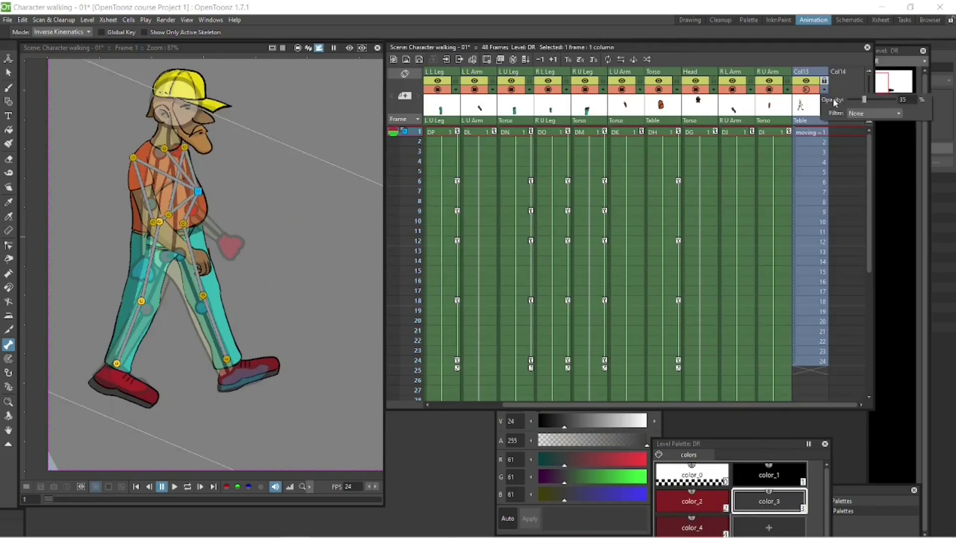
{"action": "left_click", "coordinate": [823, 132]}
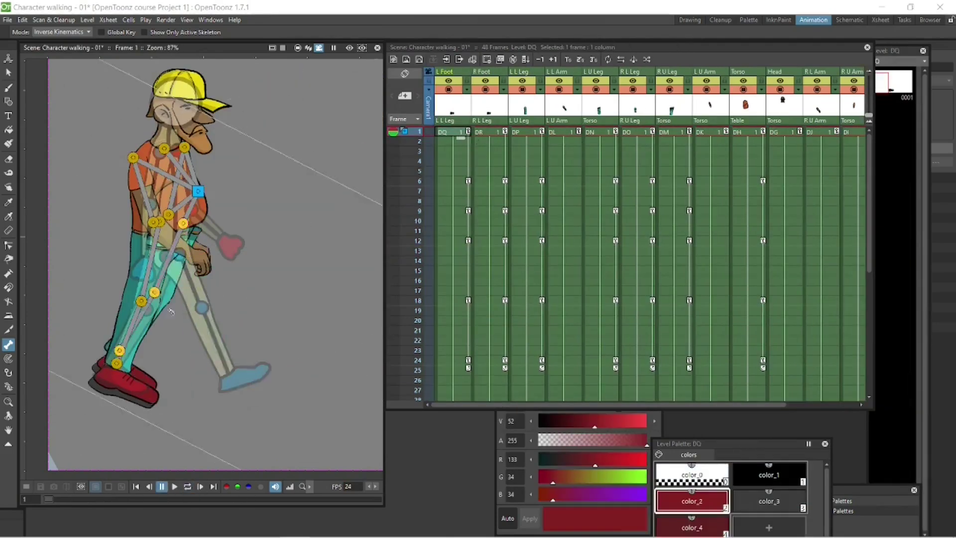
{"action": "left_click", "coordinate": [278, 239]}
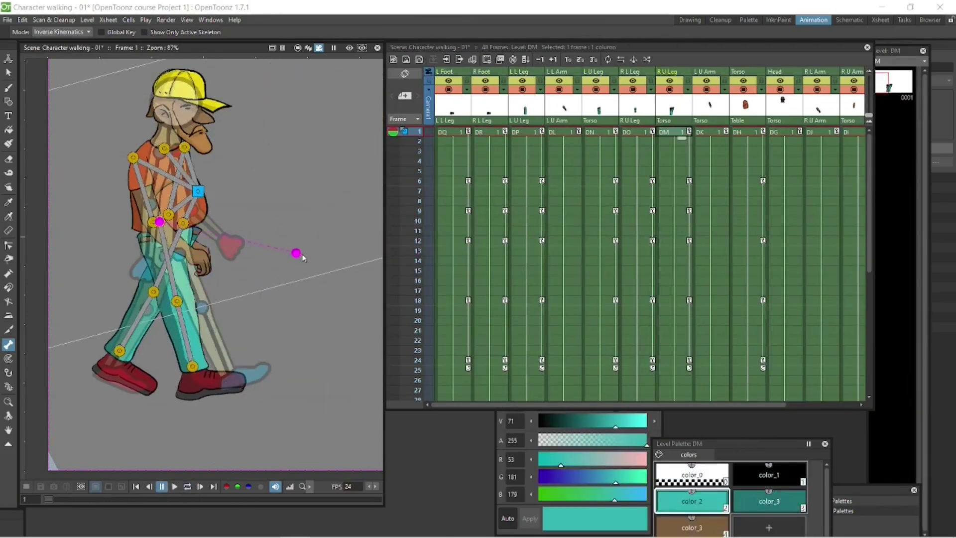
Add in-between leg poses at frame 4, adjusting both legs and feet to the template between frames 1 and 6
{"action": "left_click", "coordinate": [597, 181]}
{"action": "left_click_drag", "start_coordinate": [82, 499], "coordinate": [69, 508]}
{"action": "left_click_drag", "start_coordinate": [232, 367], "coordinate": [235, 374]}
{"action": "left_click", "coordinate": [452, 161]}
{"action": "left_click_drag", "start_coordinate": [265, 335], "coordinate": [269, 340]}
{"action": "left_click", "coordinate": [488, 161]}
{"action": "left_click_drag", "start_coordinate": [249, 225], "coordinate": [252, 221]}
{"action": "left_click_drag", "start_coordinate": [174, 350], "coordinate": [175, 380]}
{"action": "left_click", "coordinate": [481, 162]}
{"action": "left_click", "coordinate": [454, 162]}
{"action": "left_click_drag", "start_coordinate": [69, 499], "coordinate": [73, 506]}
{"action": "left_click", "coordinate": [452, 170]}
{"action": "key", "text": "Down"}
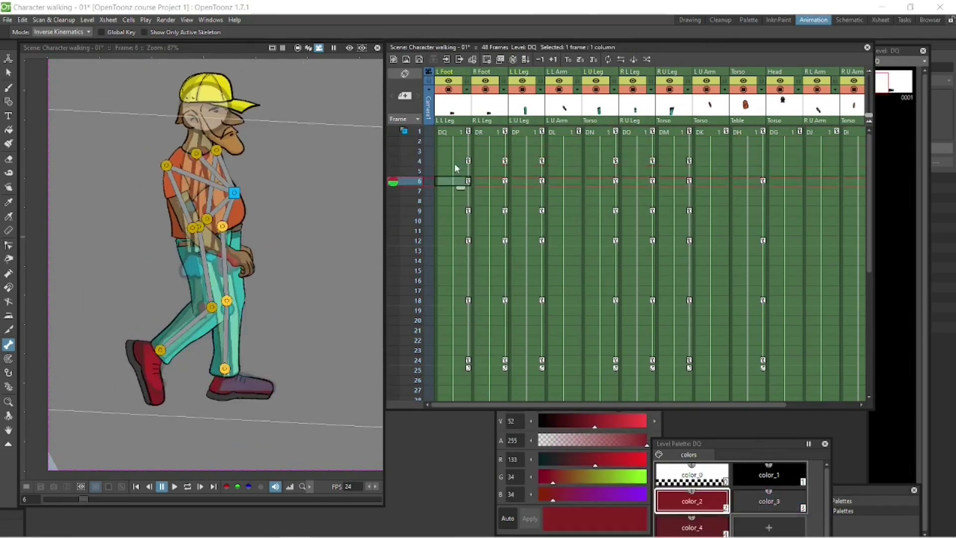
Add in-between leg poses at frames 15 and 21, swinging both legs over the template
{"action": "left_click_drag", "start_coordinate": [162, 366], "coordinate": [236, 369]}
{"action": "left_click_drag", "start_coordinate": [236, 369], "coordinate": [250, 340]}
{"action": "left_click", "coordinate": [227, 368]}
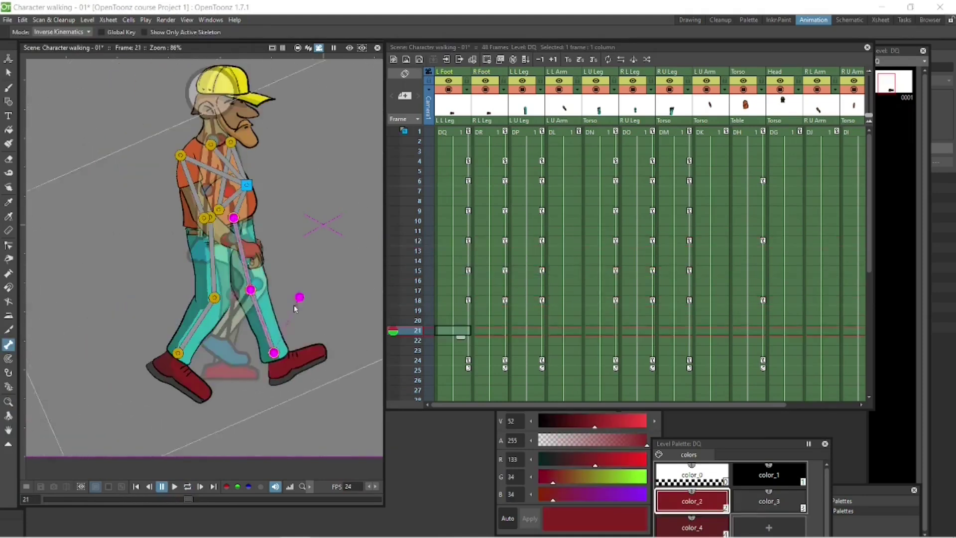
{"action": "left_click_drag", "start_coordinate": [301, 297], "coordinate": [340, 269]}
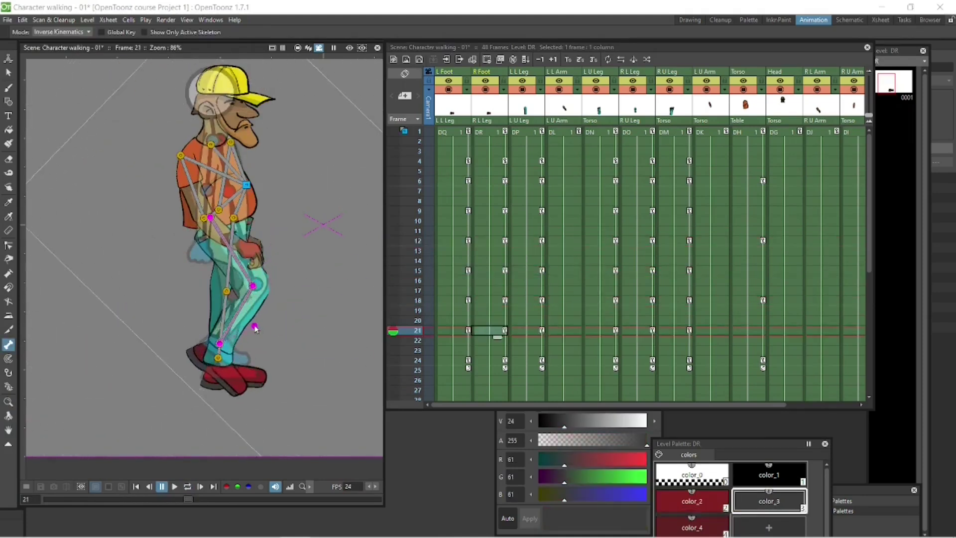
Refine the left foot and the lower legs at frame 24 to match the template
{"action": "left_click_drag", "start_coordinate": [189, 501], "coordinate": [207, 502]}
{"action": "left_click", "coordinate": [452, 360]}
{"action": "left_click_drag", "start_coordinate": [354, 371], "coordinate": [359, 326]}
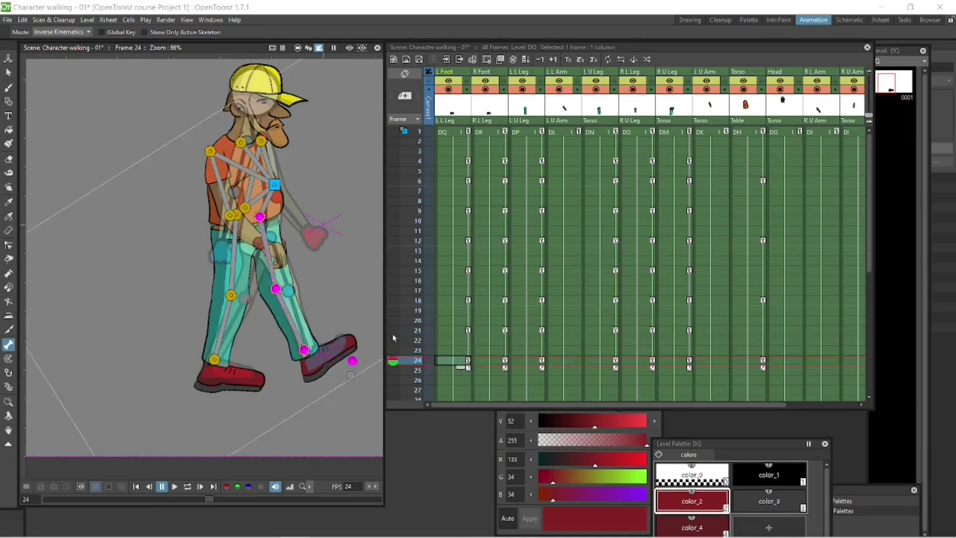
{"action": "left_click", "coordinate": [636, 359]}
{"action": "left_click_drag", "start_coordinate": [342, 287], "coordinate": [341, 294]}
{"action": "left_click", "coordinate": [526, 360]}
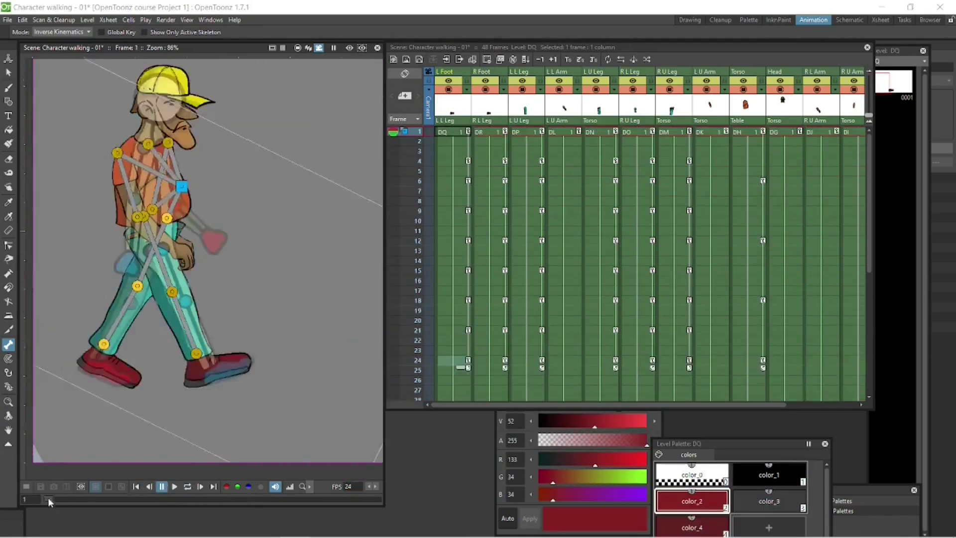
Key the arm poses over the template at frames 6, 12, 18 and 24, and play back the walk
{"action": "left_click", "coordinate": [562, 241]}
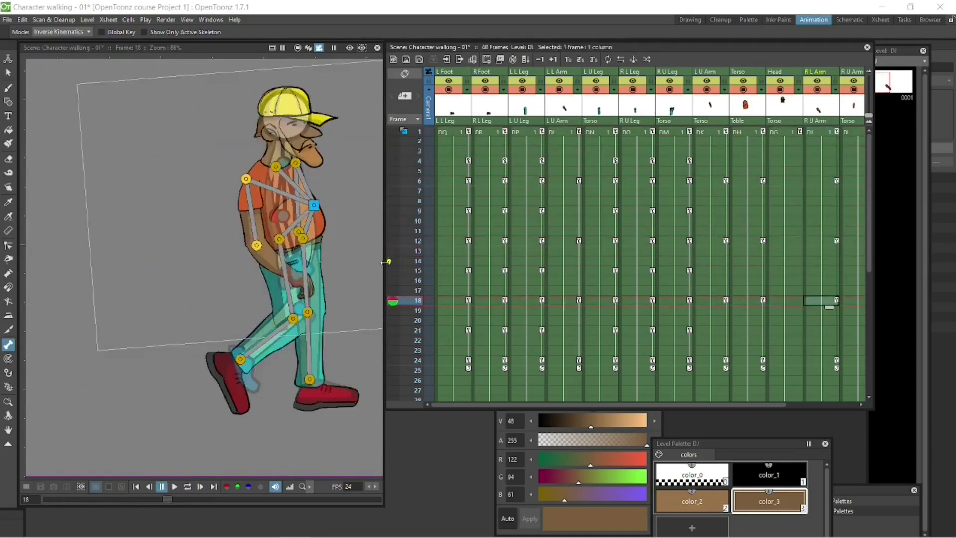
{"action": "left_click_drag", "start_coordinate": [167, 499], "coordinate": [81, 503]}
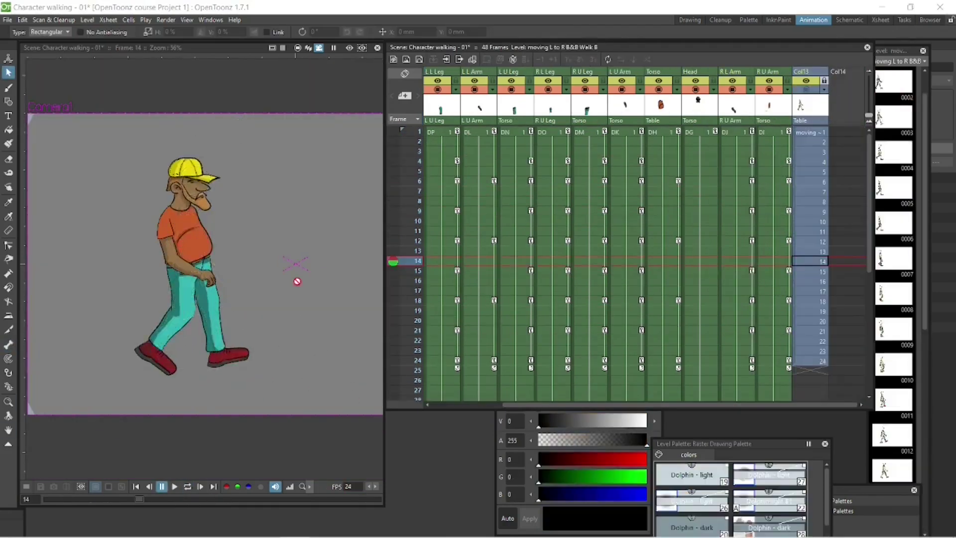
{"action": "left_click", "coordinate": [187, 486]}
{"action": "left_click", "coordinate": [161, 487]}
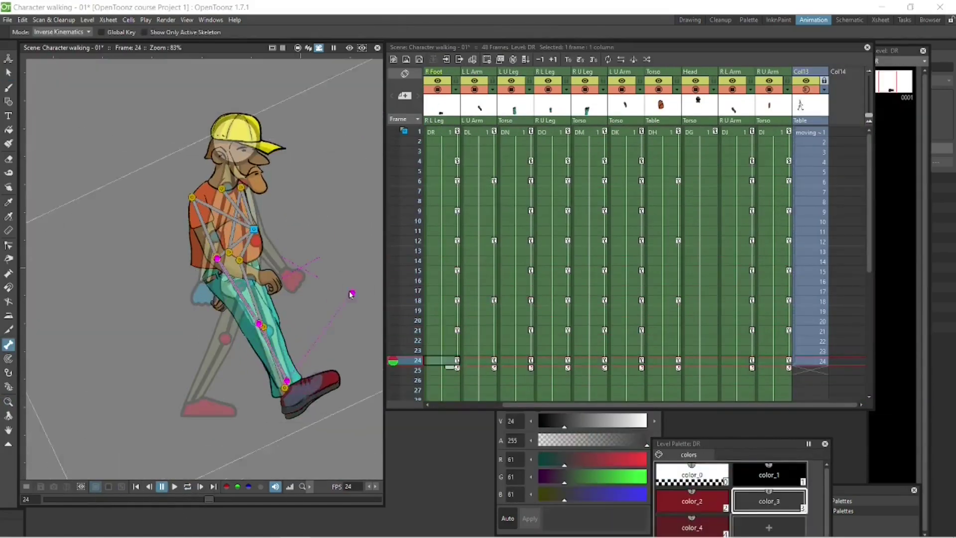
Adjust the right leg at frame 24 and the left arm at frame 1 to match the template
{"action": "left_click", "coordinate": [278, 357]}
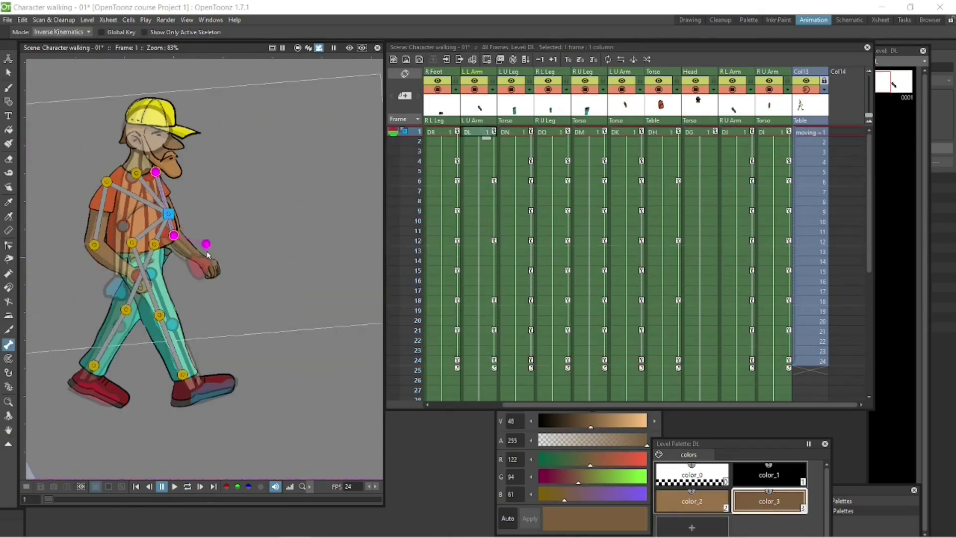
{"action": "left_click_drag", "start_coordinate": [219, 267], "coordinate": [266, 156]}
{"action": "left_click_drag", "start_coordinate": [266, 155], "coordinate": [268, 165]}
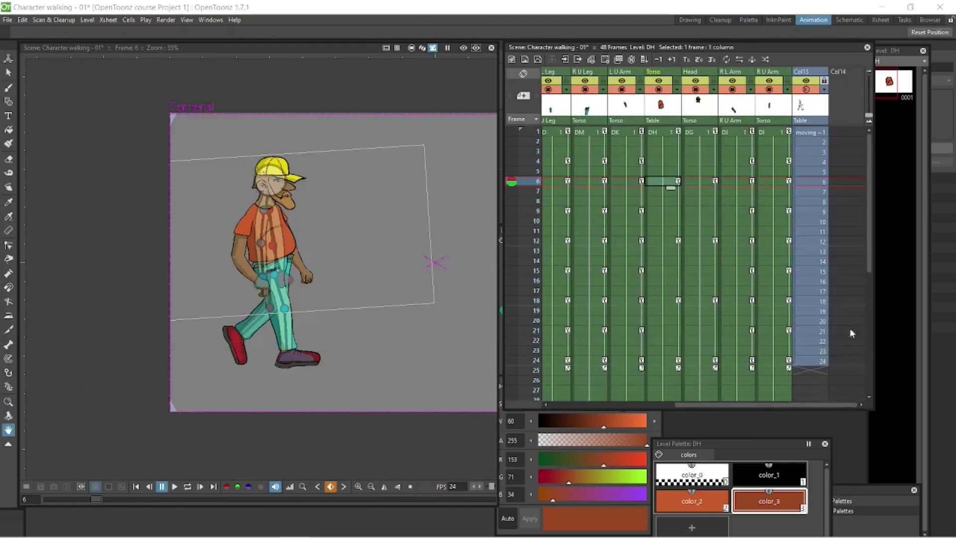
Draw a horizontal ground line under the feet in the empty Col14 column across 24 frames, and play back the walk
{"action": "left_click", "coordinate": [849, 136]}
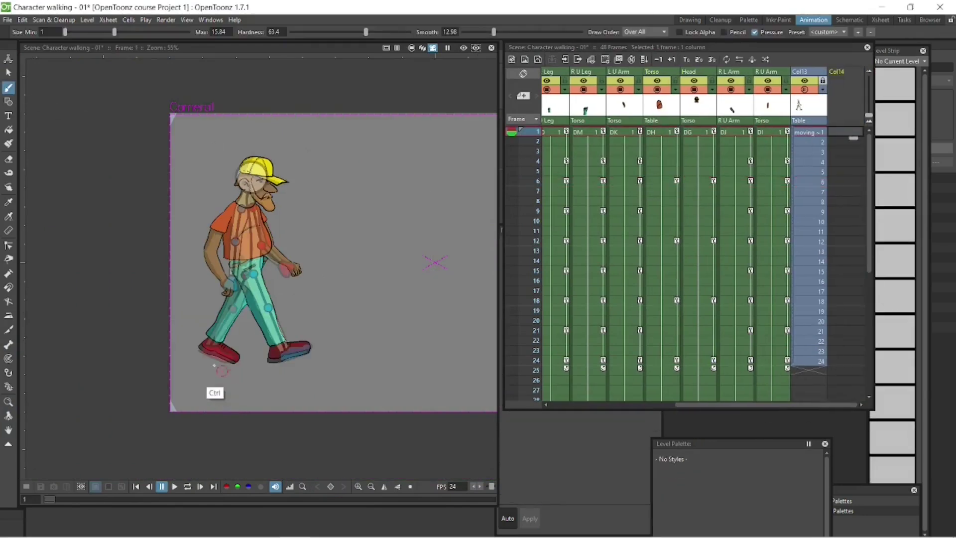
{"action": "left_click_drag", "start_coordinate": [180, 363], "coordinate": [352, 363]}
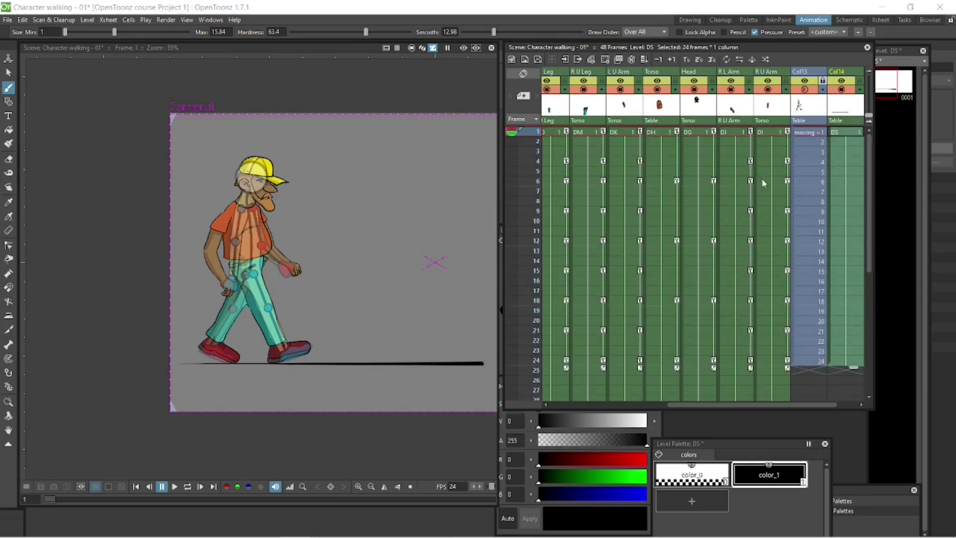
{"action": "left_click", "coordinate": [187, 488]}
{"action": "left_click", "coordinate": [162, 486]}
Rotate the torso slightly at frame 6 and reposition it to about X -111.8 mm, Y 26.2 mm with the Animate tool
{"action": "left_click", "coordinate": [845, 133]}
{"action": "left_click_drag", "start_coordinate": [767, 405], "coordinate": [722, 404]}
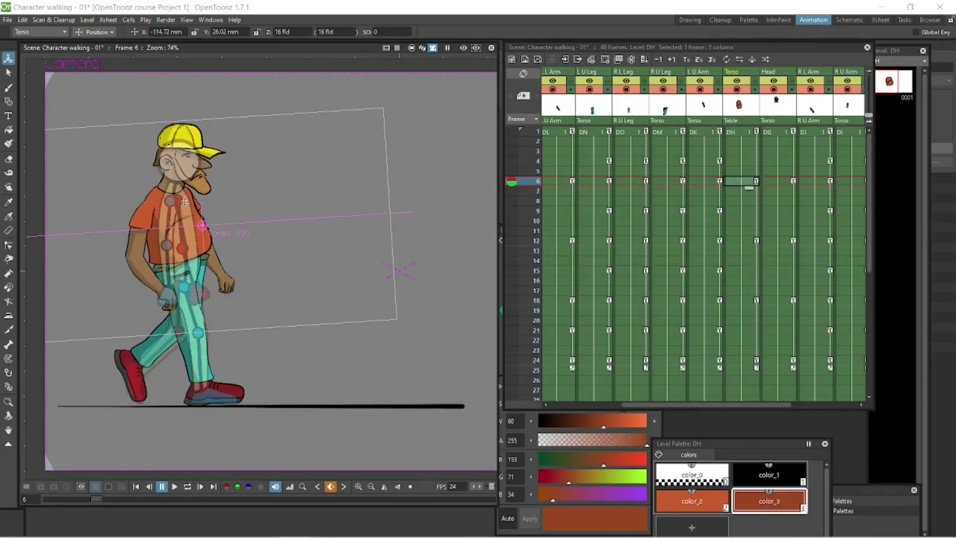
{"action": "left_click", "coordinate": [97, 32]}
{"action": "left_click", "coordinate": [105, 57]}
{"action": "left_click_drag", "start_coordinate": [268, 139], "coordinate": [273, 143]}
{"action": "left_click", "coordinate": [97, 32]}
{"action": "left_click", "coordinate": [97, 44]}
{"action": "left_click_drag", "start_coordinate": [237, 189], "coordinate": [238, 188]}
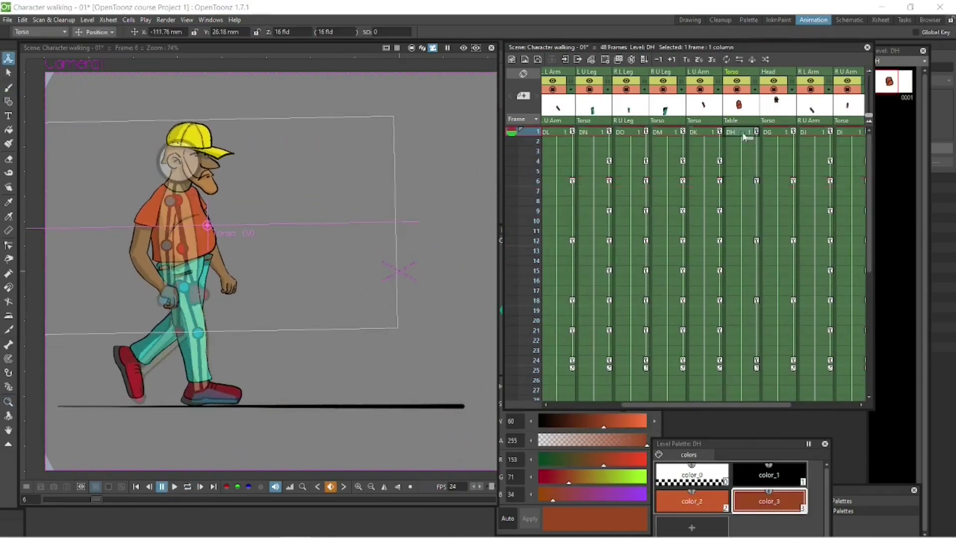
Step between frames 6 and 12 to compare the torso motion against the template and ground line
{"action": "left_click", "coordinate": [743, 181]}
{"action": "left_click", "coordinate": [743, 241]}
{"action": "left_click", "coordinate": [743, 182]}
{"action": "key", "text": "Down"}
{"action": "key", "text": "Down"}
{"action": "key", "text": "Down"}
{"action": "key", "text": "Down"}
{"action": "key", "text": "Down"}
{"action": "key", "text": "Down"}
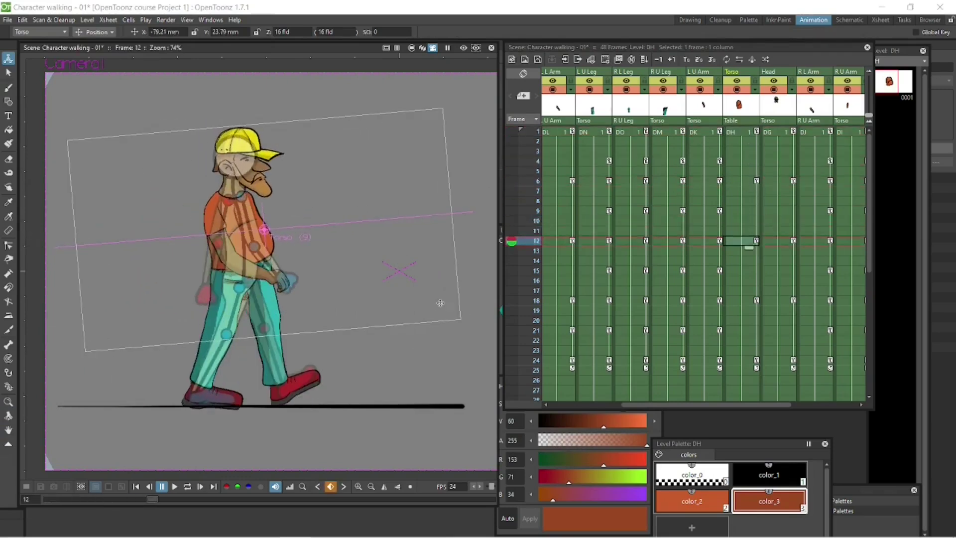
Rotate the torso slightly at frames 9 and 4 to smooth its movement between the main poses
{"action": "left_click", "coordinate": [737, 184]}
{"action": "key", "text": "Down"}
{"action": "key", "text": "Down"}
{"action": "key", "text": "Down"}
{"action": "left_click", "coordinate": [95, 32]}
{"action": "left_click", "coordinate": [95, 43]}
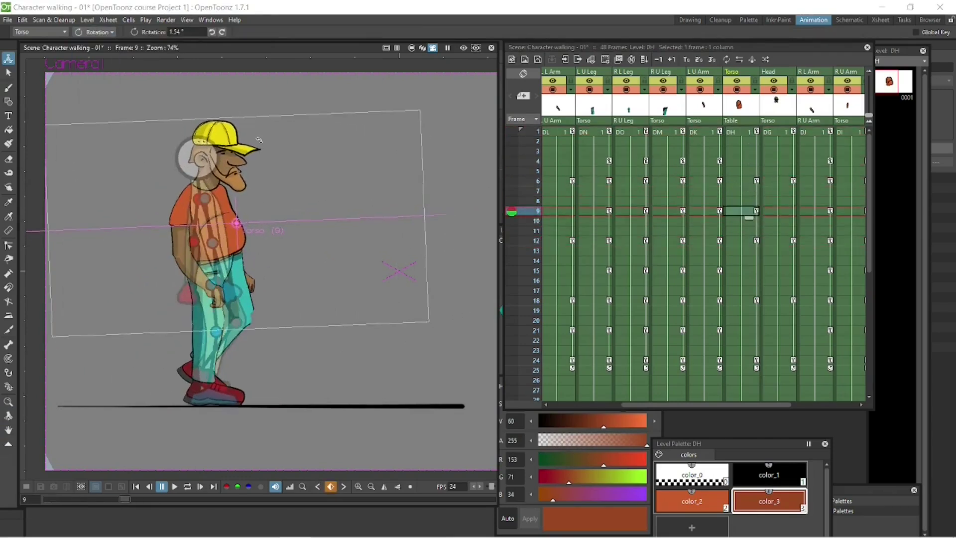
{"action": "left_click_drag", "start_coordinate": [256, 143], "coordinate": [259, 149]}
{"action": "left_click", "coordinate": [742, 161]}
{"action": "left_click_drag", "start_coordinate": [331, 201], "coordinate": [330, 207]}
{"action": "left_click", "coordinate": [95, 32]}
Step frame by frame from frame 1 towards frame 18 to review the torso motion and foot contact with the ground
{"action": "left_click", "coordinate": [750, 134]}
{"action": "key", "text": "Down"}
{"action": "key", "text": "Down"}
{"action": "key", "text": "Down"}
{"action": "key", "text": "Down"}
{"action": "key", "text": "Down"}
{"action": "key", "text": "Down"}
{"action": "key", "text": "Down"}
{"action": "key", "text": "Down"}
{"action": "key", "text": "Down"}
{"action": "key", "text": "Down"}
{"action": "key", "text": "Down"}
{"action": "key", "text": "Down"}
{"action": "key", "text": "Down"}
{"action": "key", "text": "Down"}
{"action": "key", "text": "Down"}
{"action": "key", "text": "Down"}
{"action": "key", "text": "Down"}
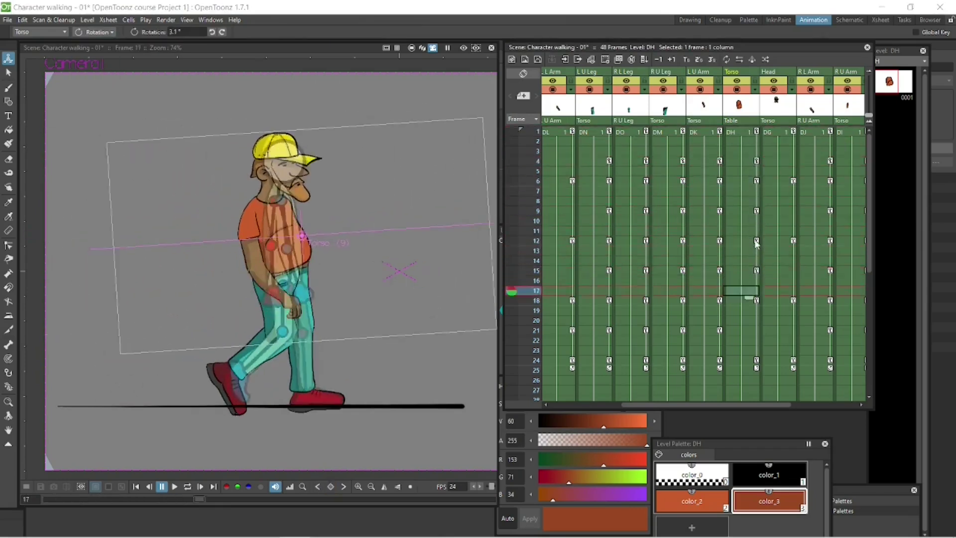
Rotate the torso slightly at frame 18 and reposition it so the front foot meets the ground line
{"action": "left_click_drag", "start_coordinate": [296, 230], "coordinate": [296, 232]}
{"action": "left_click", "coordinate": [94, 32]}
{"action": "left_click", "coordinate": [95, 42]}
{"action": "left_click_drag", "start_coordinate": [319, 309], "coordinate": [319, 306]}
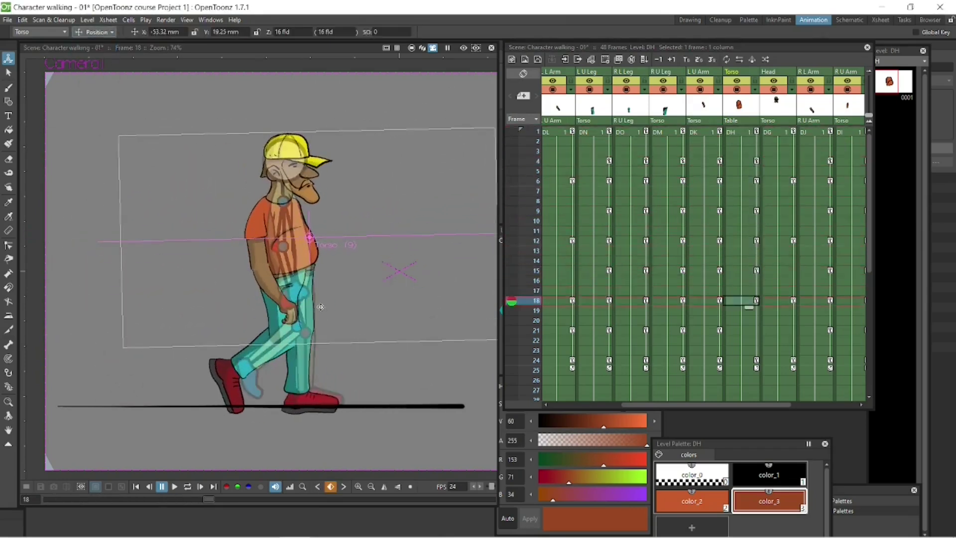
Step back from frame 18 to frame 1 and forward through the walk, and play it in a loop to examine the motion
{"action": "key", "text": "Up"}
{"action": "key", "text": "Up"}
{"action": "key", "text": "Up"}
{"action": "key", "text": "Up"}
{"action": "key", "text": "Up"}
{"action": "key", "text": "Up"}
{"action": "key", "text": "Up"}
{"action": "key", "text": "Up"}
{"action": "key", "text": "Up"}
{"action": "key", "text": "Up"}
{"action": "key", "text": "Up"}
{"action": "key", "text": "Up"}
{"action": "key", "text": "Up"}
{"action": "key", "text": "Up"}
{"action": "key", "text": "Up"}
{"action": "key", "text": "Up"}
{"action": "key", "text": "Up"}
{"action": "key", "text": "Down"}
{"action": "key", "text": "Down"}
{"action": "key", "text": "Down"}
{"action": "key", "text": "Down"}
{"action": "key", "text": "Down"}
{"action": "key", "text": "Down"}
{"action": "key", "text": "Down"}
{"action": "key", "text": "Down"}
{"action": "key", "text": "Down"}
{"action": "key", "text": "Down"}
{"action": "key", "text": "Down"}
{"action": "key", "text": "Down"}
{"action": "key", "text": "Down"}
{"action": "key", "text": "Down"}
{"action": "key", "text": "Down"}
{"action": "key", "text": "Down"}
{"action": "key", "text": "Down"}
{"action": "key", "text": "Down"}
{"action": "key", "text": "Down"}
{"action": "key", "text": "Down"}
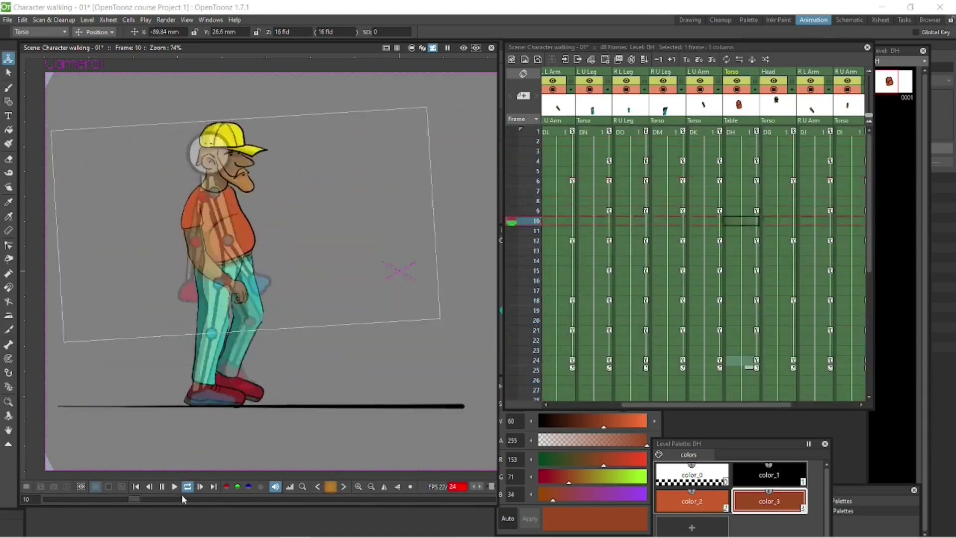
{"action": "left_click", "coordinate": [161, 486]}
Rotate the left upper arm with the Skeleton tool at frames 6 and 4, comparing back to frame 1
{"action": "left_click_drag", "start_coordinate": [292, 505], "coordinate": [97, 522]}
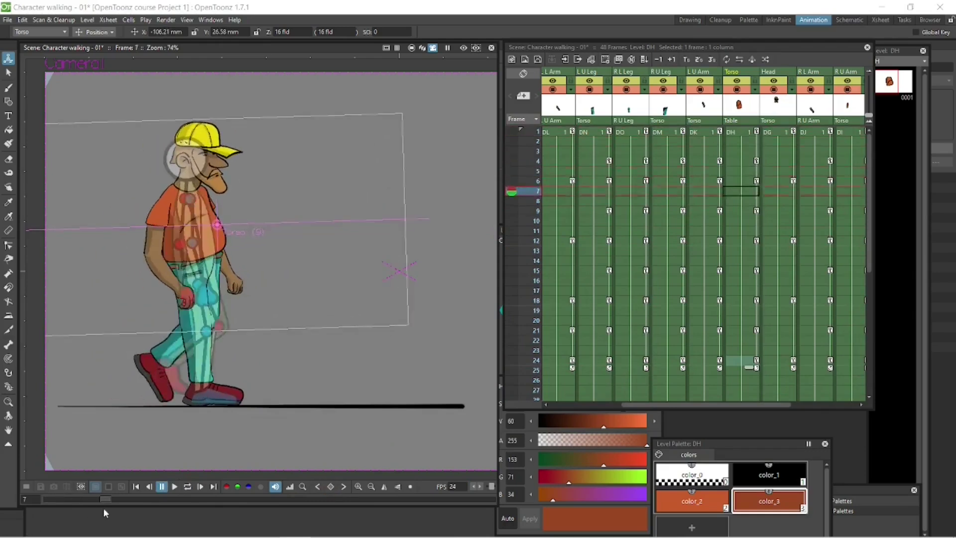
{"action": "left_click", "coordinate": [702, 181]}
{"action": "left_click", "coordinate": [8, 344]}
{"action": "left_click_drag", "start_coordinate": [256, 262], "coordinate": [244, 270]}
{"action": "key", "text": "Up"}
{"action": "key", "text": "Up"}
{"action": "left_click_drag", "start_coordinate": [292, 249], "coordinate": [288, 254]}
{"action": "key", "text": "Up"}
{"action": "key", "text": "Up"}
{"action": "key", "text": "Up"}
Rotate the left upper arm at frame 9 to smooth its swing
{"action": "left_click", "coordinate": [740, 151]}
{"action": "key", "text": "Down"}
{"action": "key", "text": "Down"}
{"action": "key", "text": "Down"}
{"action": "key", "text": "Down"}
{"action": "key", "text": "Down"}
{"action": "key", "text": "Down"}
{"action": "key", "text": "Left"}
{"action": "left_click_drag", "start_coordinate": [368, 239], "coordinate": [362, 255]}
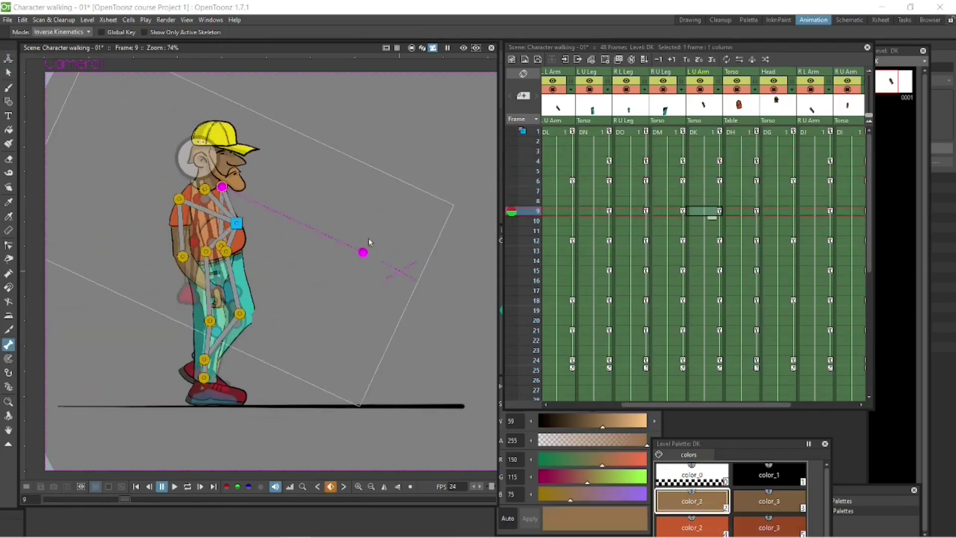
Fine-tune the left upper arm's rotation at frame 6
{"action": "left_click_drag", "start_coordinate": [128, 504], "coordinate": [90, 504]}
{"action": "left_click", "coordinate": [706, 180]}
{"action": "left_click_drag", "start_coordinate": [285, 259], "coordinate": [284, 262]}
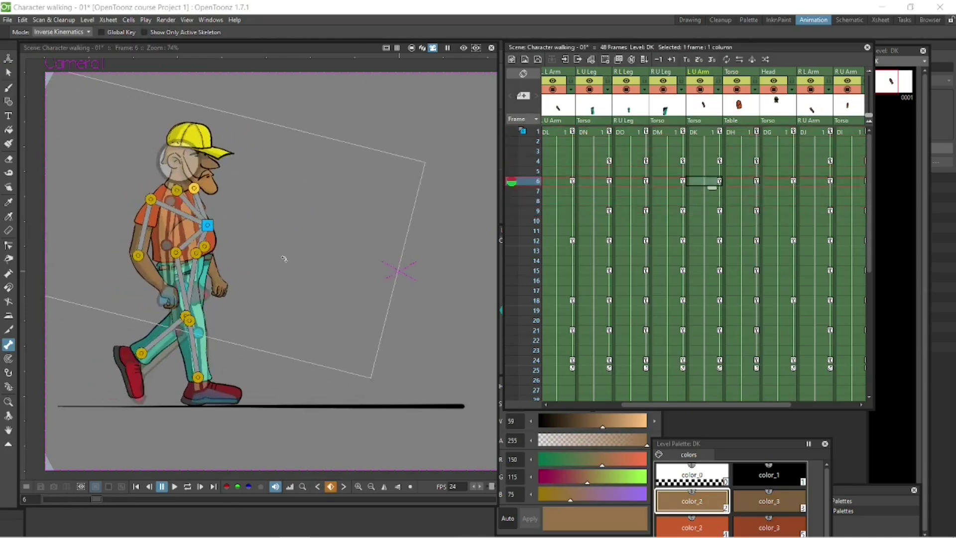
Rotate the right lower arm with the Skeleton tool at frame 21, and return to its key at frame 15
{"action": "left_click_drag", "start_coordinate": [97, 504], "coordinate": [246, 444]}
{"action": "left_click", "coordinate": [704, 329]}
{"action": "left_click", "coordinate": [812, 330]}
{"action": "left_click_drag", "start_coordinate": [340, 273], "coordinate": [350, 282]}
{"action": "left_click_drag", "start_coordinate": [237, 499], "coordinate": [170, 476]}
{"action": "left_click", "coordinate": [815, 274]}
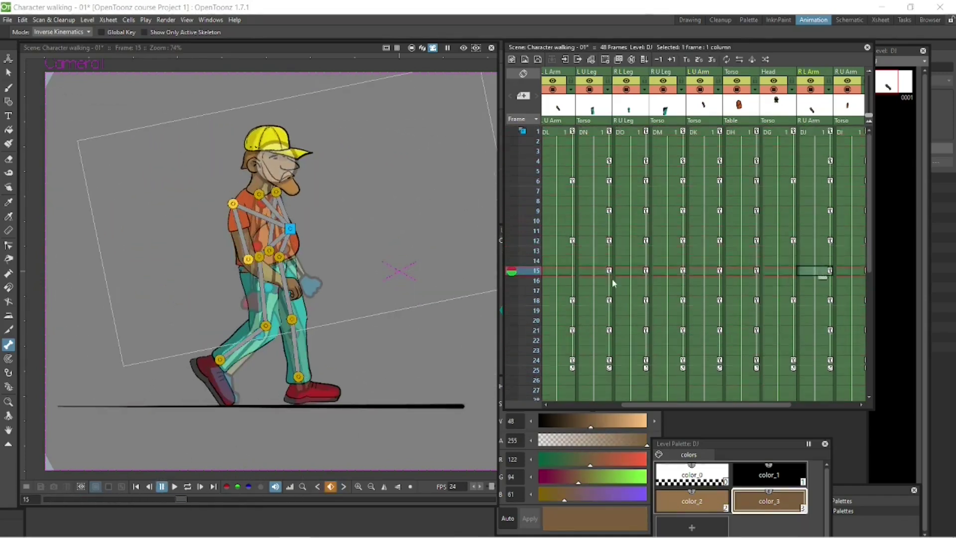
Rotate the left lower arm and the left foot at frame 15
{"action": "left_click", "coordinate": [565, 274]}
{"action": "left_click_drag", "start_coordinate": [366, 281], "coordinate": [386, 278]}
{"action": "scroll", "coordinate": [620, 272], "scroll_direction": "left", "scroll_amount": 3}
{"action": "left_click", "coordinate": [572, 272]}
{"action": "left_click_drag", "start_coordinate": [366, 314], "coordinate": [369, 310]}
Rotate the right foot at frame 15 and nudge the torso slightly up with the Animate tool
{"action": "left_click", "coordinate": [606, 272]}
{"action": "key", "text": "Right"}
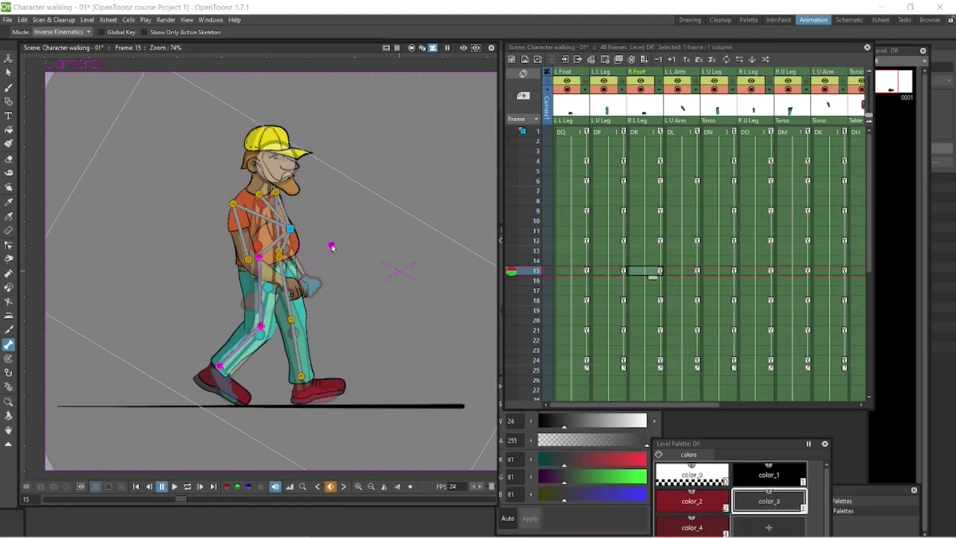
{"action": "key", "text": "a"}
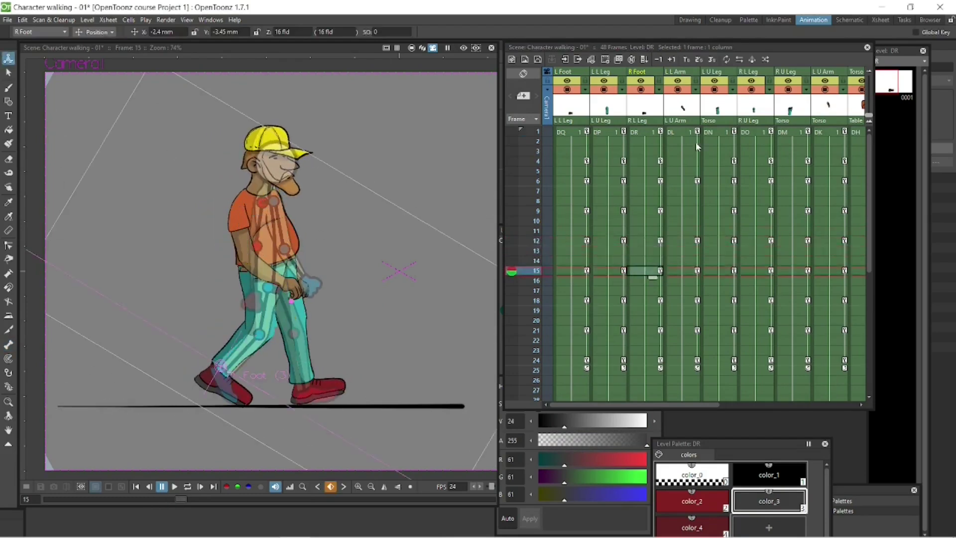
{"action": "left_click_drag", "start_coordinate": [667, 404], "coordinate": [733, 405]}
{"action": "left_click", "coordinate": [746, 272]}
{"action": "left_click_drag", "start_coordinate": [335, 280], "coordinate": [335, 277]}
{"action": "left_click_drag", "start_coordinate": [712, 404], "coordinate": [646, 405]}
Adjust the right leg at frame 16 with the Skeleton tool and delete the right foot's key there
{"action": "left_click", "coordinate": [647, 281]}
{"action": "key", "text": "v"}
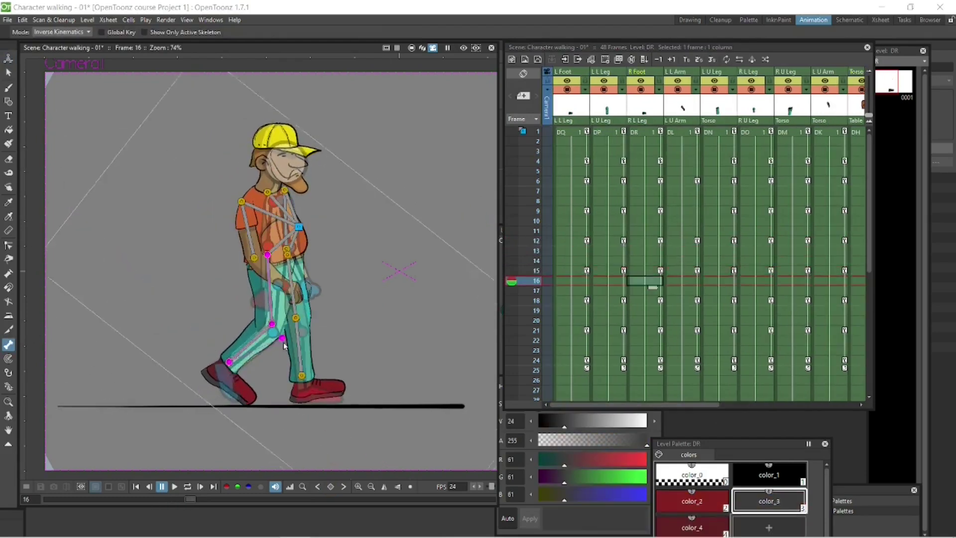
{"action": "left_click", "coordinate": [660, 281]}
{"action": "key", "text": "Delete"}
{"action": "key", "text": "Up"}
Step through the walk from frame 12 to 18 and rotate the right foot at frame 18 towards the ground line
{"action": "left_click", "coordinate": [668, 241]}
{"action": "key", "text": "Down"}
{"action": "key", "text": "Down"}
{"action": "key", "text": "Down"}
{"action": "key", "text": "Down"}
{"action": "key", "text": "Down"}
{"action": "key", "text": "Down"}
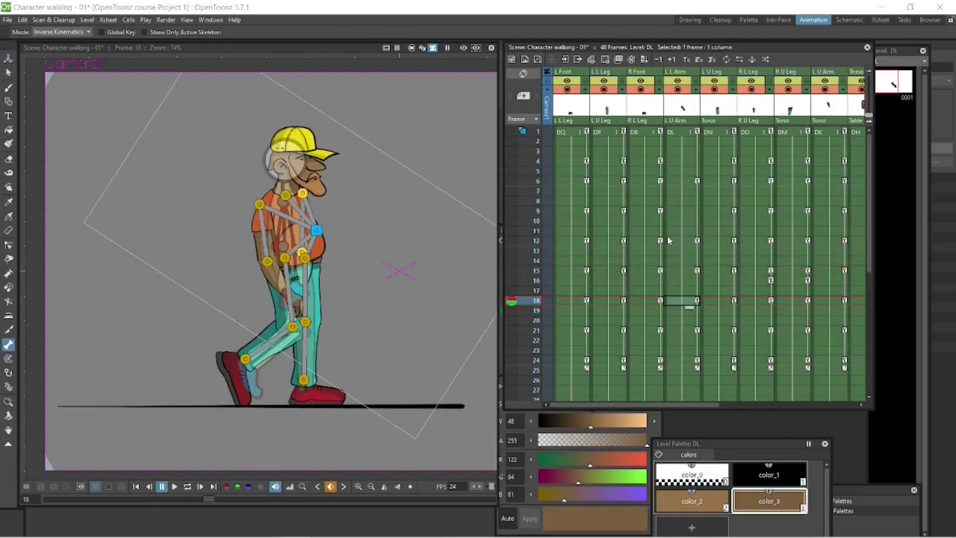
{"action": "left_click", "coordinate": [645, 301]}
{"action": "left_click_drag", "start_coordinate": [390, 344], "coordinate": [388, 328]}
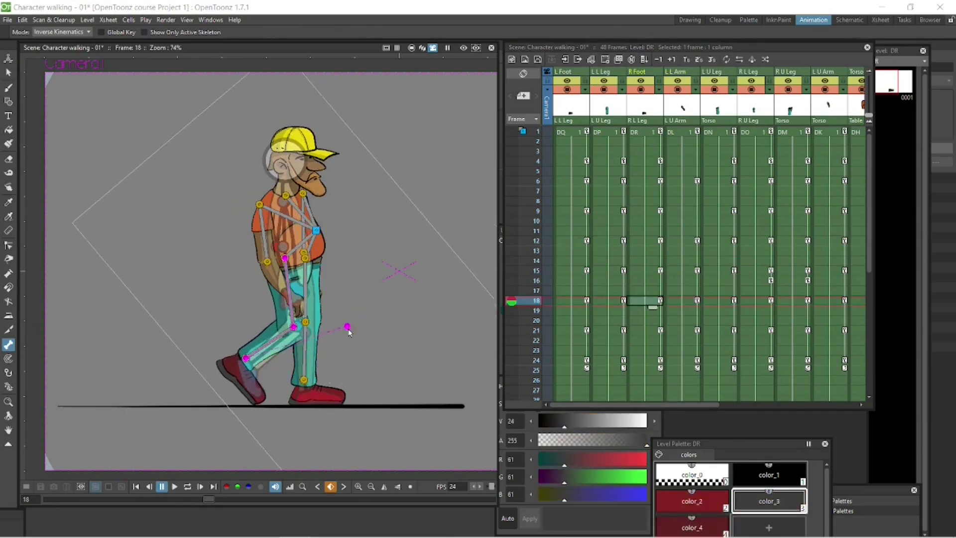
Rotate the right foot at frame 24 and at frame 1
{"action": "left_click_drag", "start_coordinate": [206, 501], "coordinate": [268, 491]}
{"action": "left_click_drag", "start_coordinate": [441, 359], "coordinate": [436, 346]}
{"action": "left_click", "coordinate": [650, 132]}
{"action": "left_click_drag", "start_coordinate": [284, 372], "coordinate": [283, 357]}
Hide the walk template column and go through the frames to check the character on its own
{"action": "scroll", "coordinate": [335, 421], "scroll_direction": "down", "scroll_amount": 4}
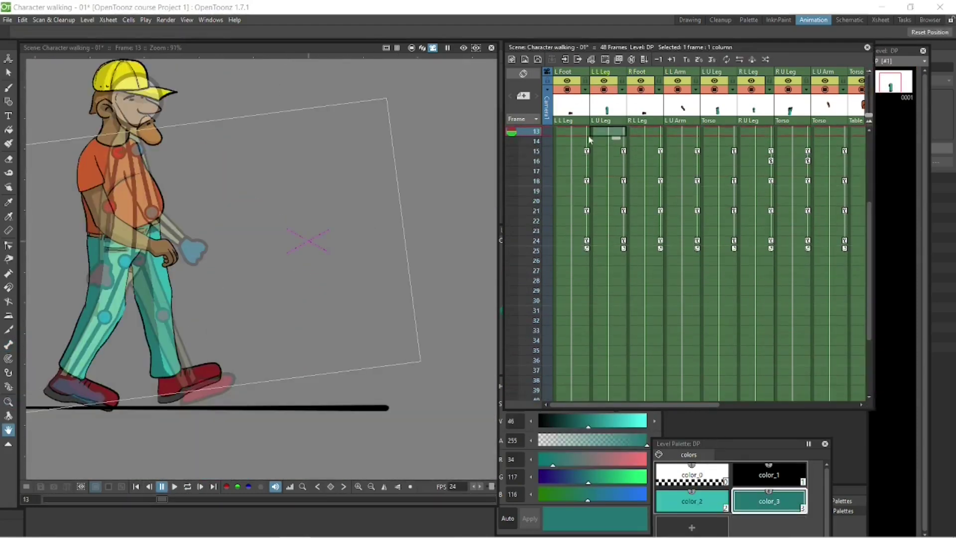
{"action": "scroll", "coordinate": [590, 141], "scroll_direction": "right", "scroll_amount": 2}
{"action": "left_click", "coordinate": [643, 90]}
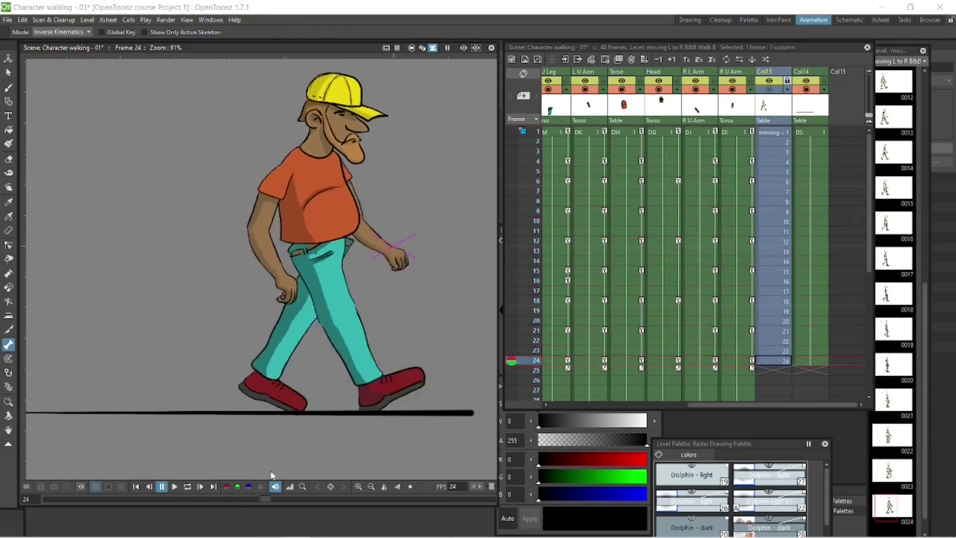
{"action": "left_click_drag", "start_coordinate": [256, 463], "coordinate": [233, 450]}
Show the template, nudge the torso slightly forward at frame 24 with the Animate tool, and hide the template again
{"action": "left_click", "coordinate": [625, 330]}
{"action": "key", "text": "a"}
{"action": "left_click", "coordinate": [770, 89]}
{"action": "left_click", "coordinate": [625, 360]}
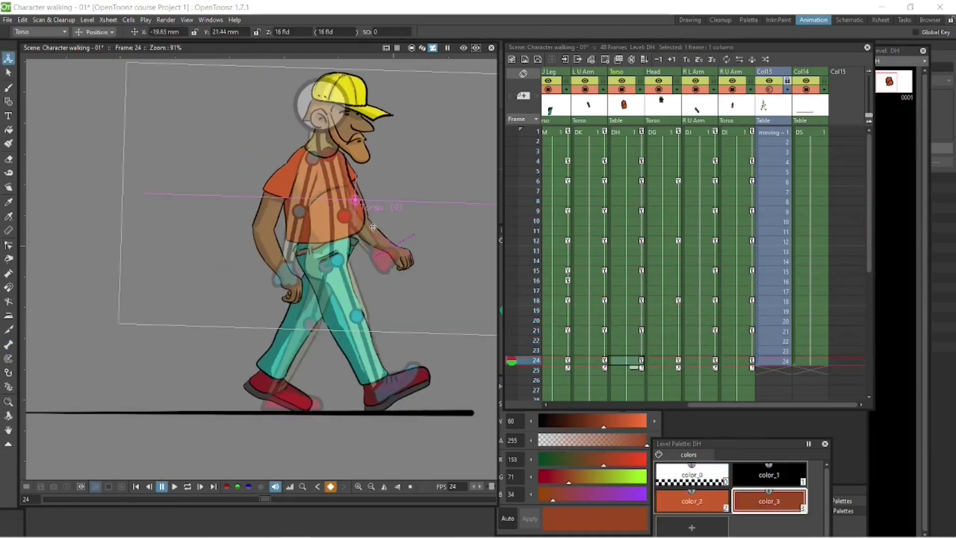
{"action": "left_click_drag", "start_coordinate": [268, 501], "coordinate": [212, 504]}
{"action": "left_click", "coordinate": [773, 398]}
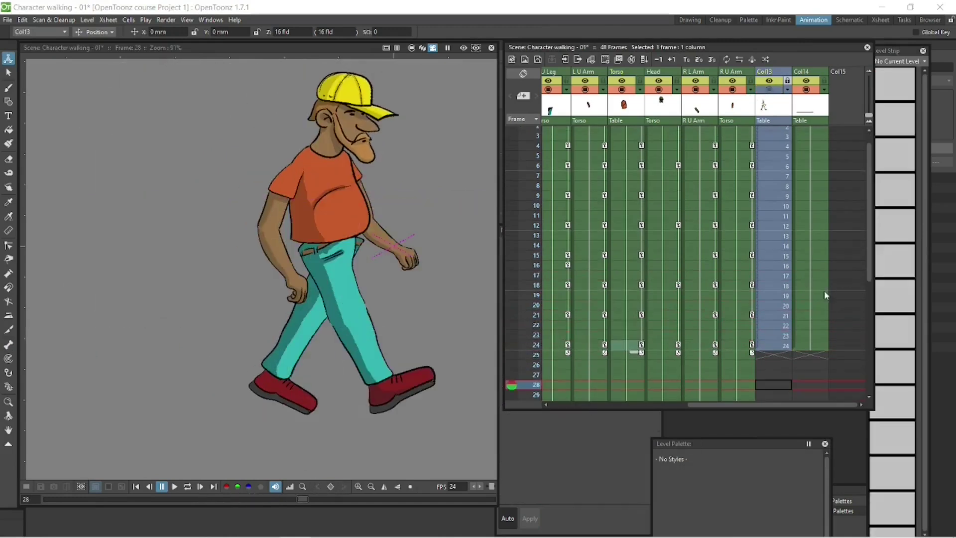
Insert an empty column before the left upper leg column
{"action": "left_click_drag", "start_coordinate": [768, 404], "coordinate": [658, 420]}
{"action": "left_click", "coordinate": [740, 91]}
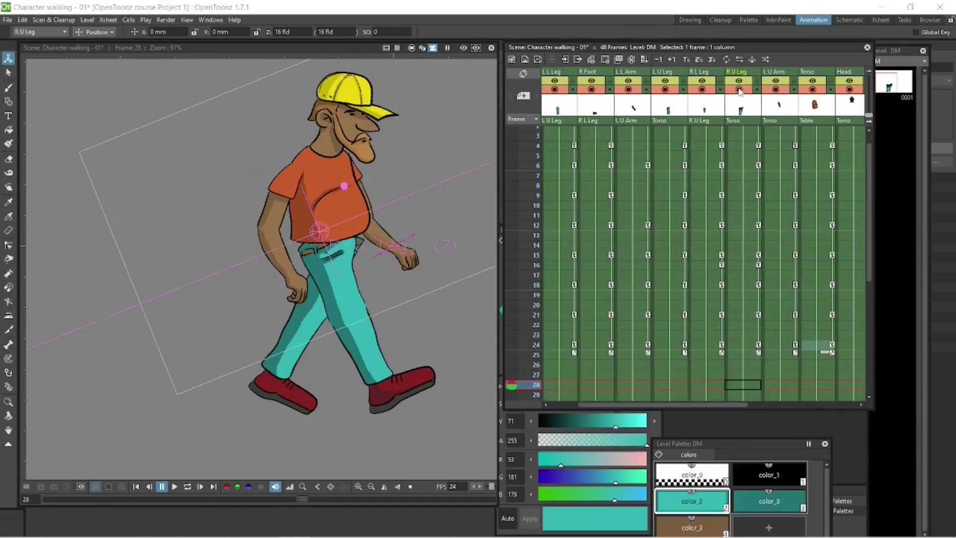
{"action": "left_click", "coordinate": [740, 74]}
{"action": "left_click", "coordinate": [665, 88]}
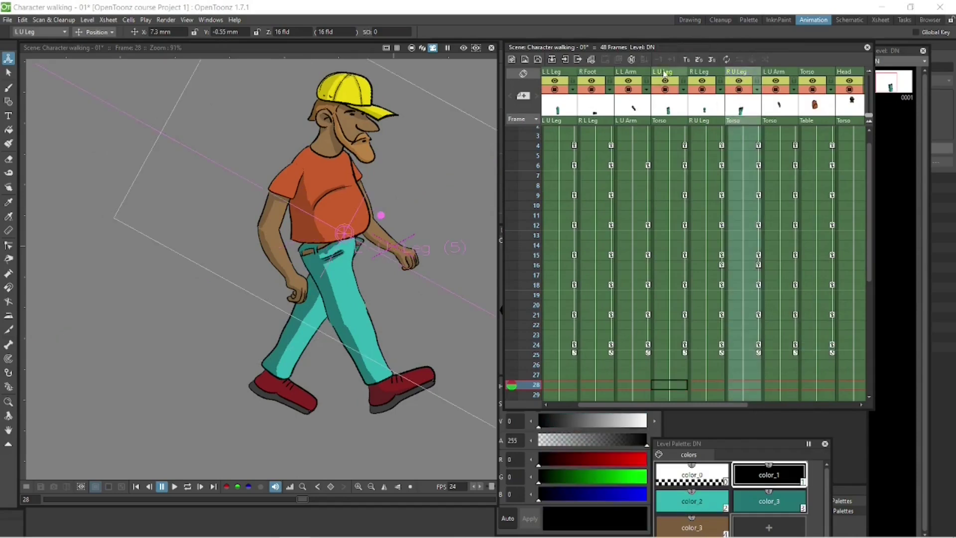
{"action": "left_click", "coordinate": [665, 74]}
{"action": "right_click", "coordinate": [659, 72]}
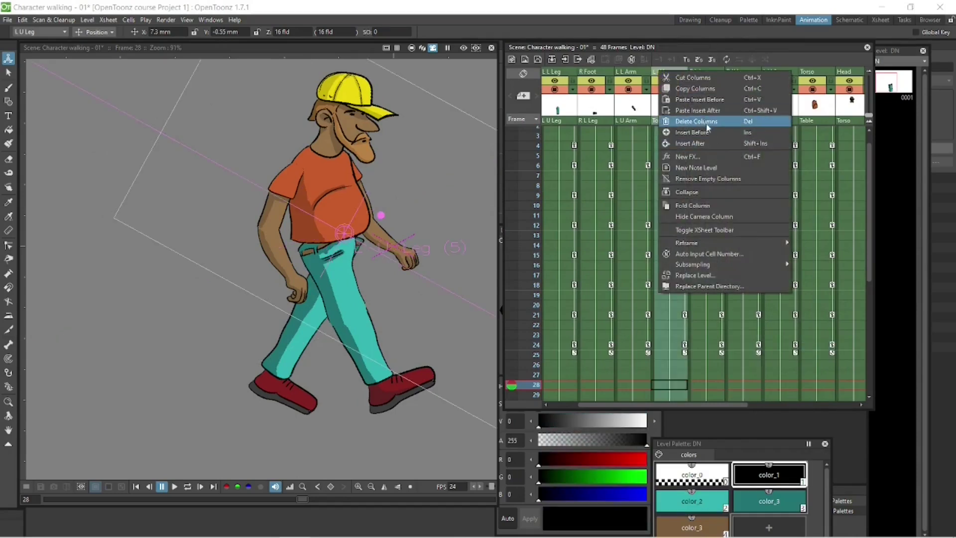
{"action": "left_click", "coordinate": [706, 132]}
Copy the light and dark teal colours from the left upper leg's palette
{"action": "left_click", "coordinate": [676, 186]}
{"action": "left_click", "coordinate": [701, 73]}
{"action": "left_click", "coordinate": [766, 502]}
{"action": "left_click", "coordinate": [704, 502], "text": "shift"}
Create a new level at frame 8 in the empty column and draw a short black brush stroke on it
{"action": "left_click", "coordinate": [673, 185]}
{"action": "right_click", "coordinate": [676, 187]}
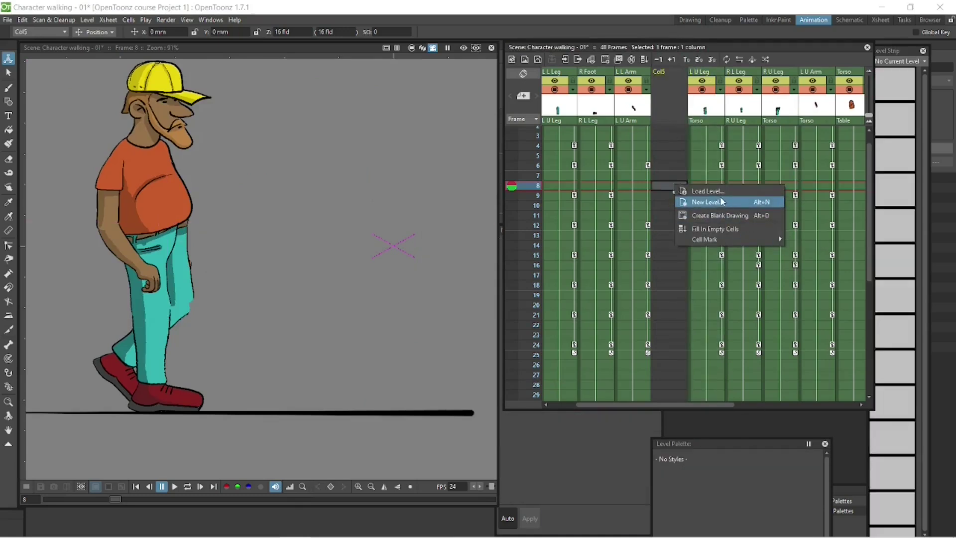
{"action": "left_click", "coordinate": [662, 188]}
{"action": "left_click", "coordinate": [8, 88]}
{"action": "left_click_drag", "start_coordinate": [303, 156], "coordinate": [314, 212]}
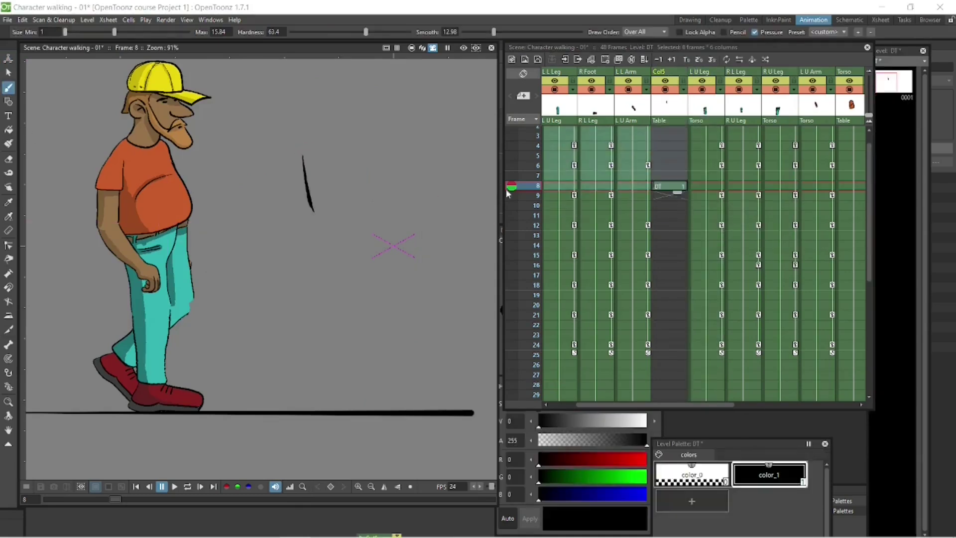
Paste the copied teal colours into the new level's palette and rename its column Blocker
{"action": "left_click", "coordinate": [769, 475]}
{"action": "key", "text": "ctrl+v"}
{"action": "double_click", "coordinate": [670, 72]}
{"action": "type", "text": "B"}
Link the Blocker node to the Torso node in the Stage Schematic
{"action": "left_click", "coordinate": [198, 513]}
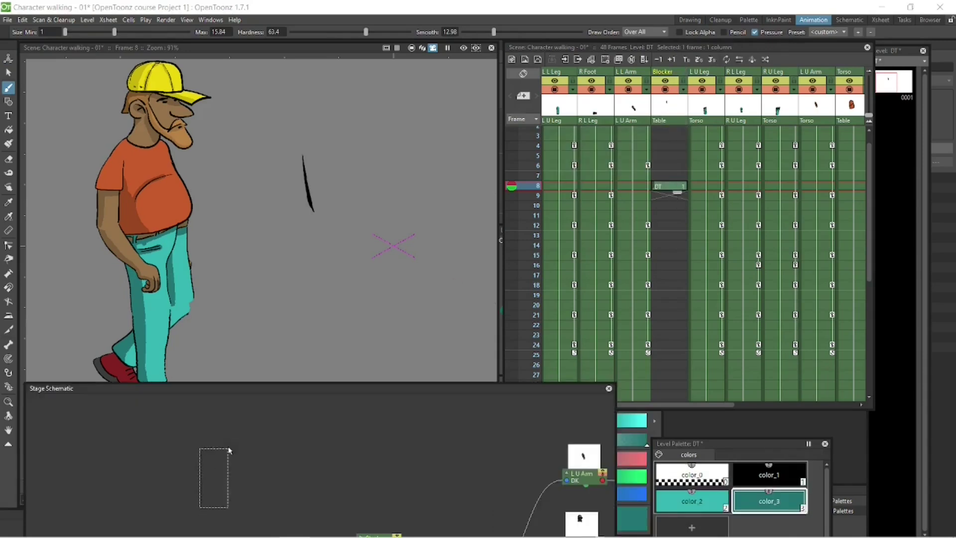
{"action": "left_click_drag", "start_coordinate": [244, 391], "coordinate": [311, 114]}
{"action": "left_click", "coordinate": [429, 261]}
{"action": "left_click_drag", "start_coordinate": [444, 266], "coordinate": [569, 237]}
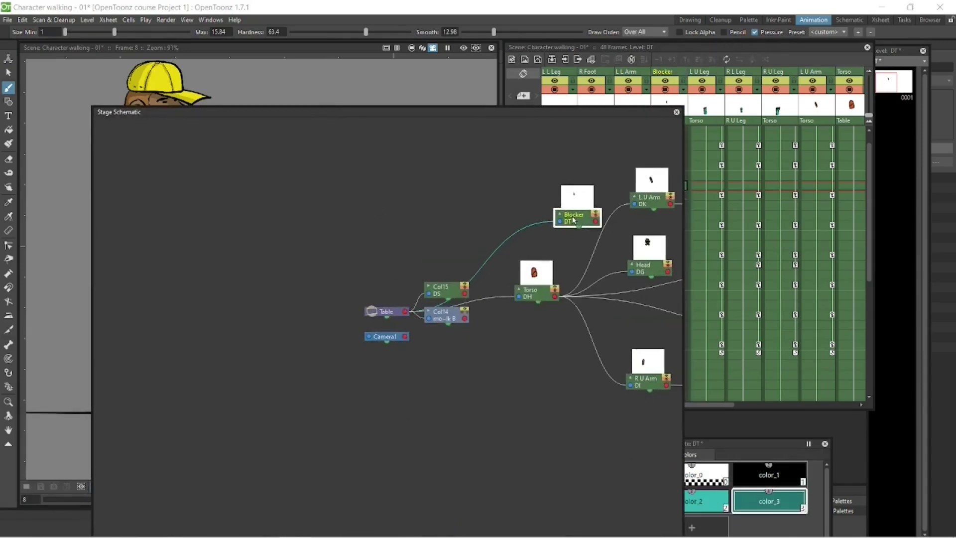
{"action": "left_click_drag", "start_coordinate": [569, 115], "coordinate": [403, 461]}
Erase the black test stroke from the Blocker drawing at frame 8
{"action": "key", "text": "shift+space"}
{"action": "key", "text": "v"}
{"action": "left_click_drag", "start_coordinate": [350, 232], "coordinate": [296, 237]}
{"action": "key", "text": "space"}
{"action": "left_click", "coordinate": [8, 60]}
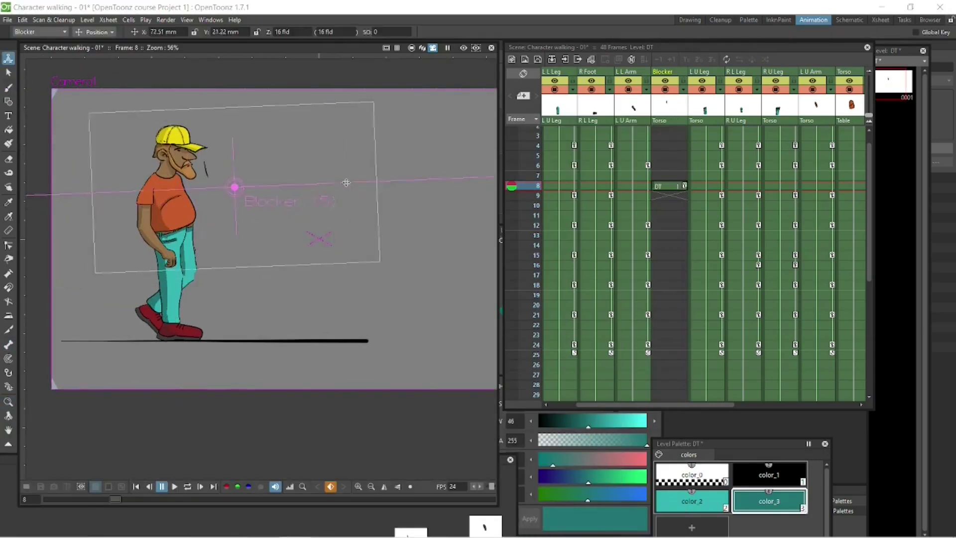
{"action": "scroll", "coordinate": [288, 171], "scroll_direction": "up", "scroll_amount": 5}
{"action": "key", "text": "space"}
{"action": "left_click_drag", "start_coordinate": [226, 187], "coordinate": [360, 144]}
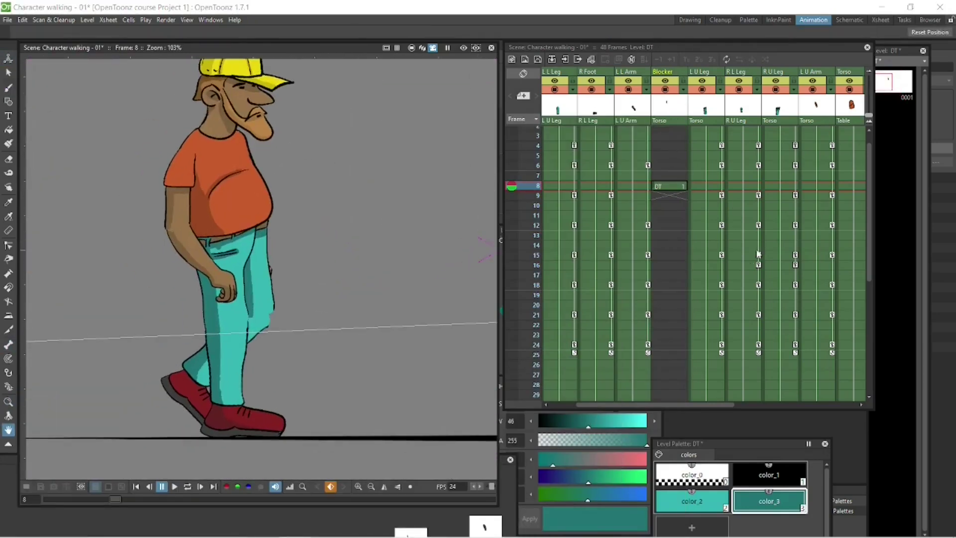
{"action": "left_click", "coordinate": [9, 59]}
{"action": "left_click_drag", "start_coordinate": [401, 184], "coordinate": [485, 197]}
{"action": "left_click", "coordinate": [9, 159]}
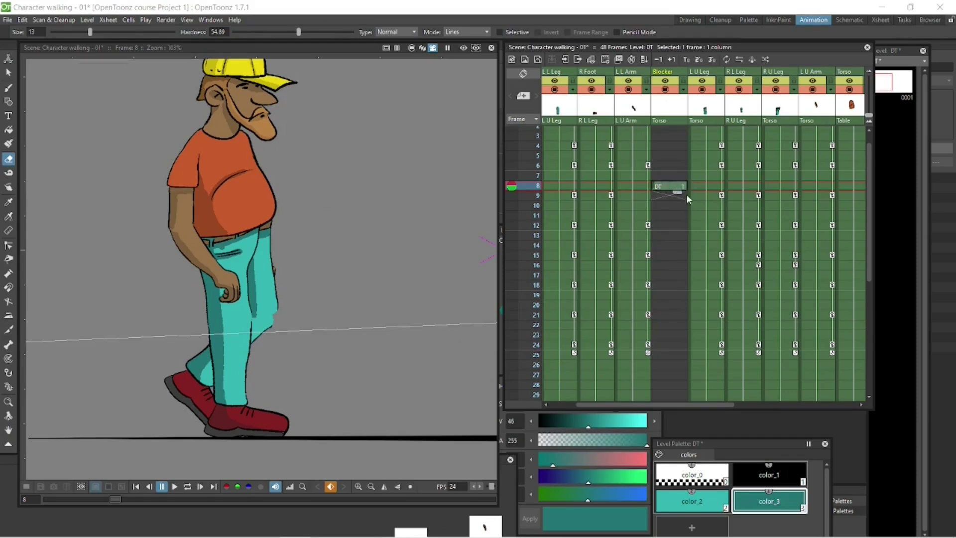
Move the Blocker drawing from frame 8 to frame 1 and extend its exposure to frame 48
{"action": "left_click_drag", "start_coordinate": [653, 187], "coordinate": [687, 102]}
{"action": "left_click_drag", "start_coordinate": [678, 139], "coordinate": [678, 208]}
{"action": "scroll", "coordinate": [695, 319], "scroll_direction": "down", "scroll_amount": 4}
{"action": "left_click", "coordinate": [701, 208]}
{"action": "left_click", "coordinate": [673, 190]}
{"action": "left_click", "coordinate": [599, 189]}
{"action": "scroll", "coordinate": [722, 210], "scroll_direction": "up", "scroll_amount": 9}
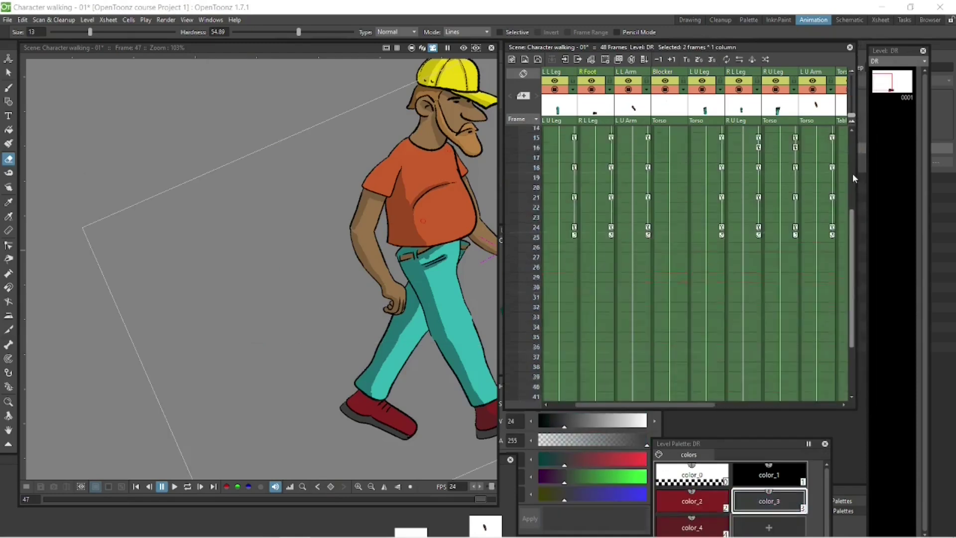
{"action": "left_click", "coordinate": [667, 132]}
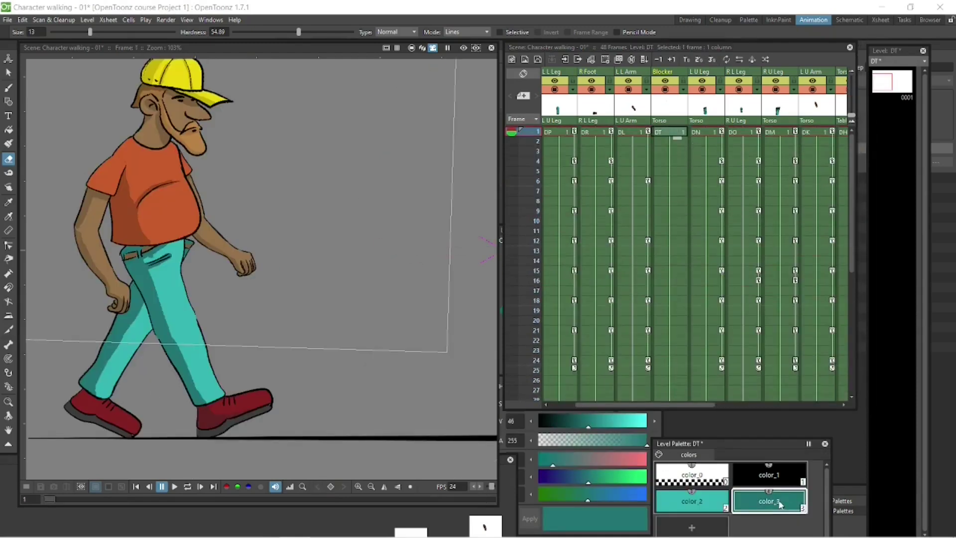
Copy the dark brown shade from the left lower arm's palette into the Blocker level's palette
{"action": "left_click", "coordinate": [9, 144]}
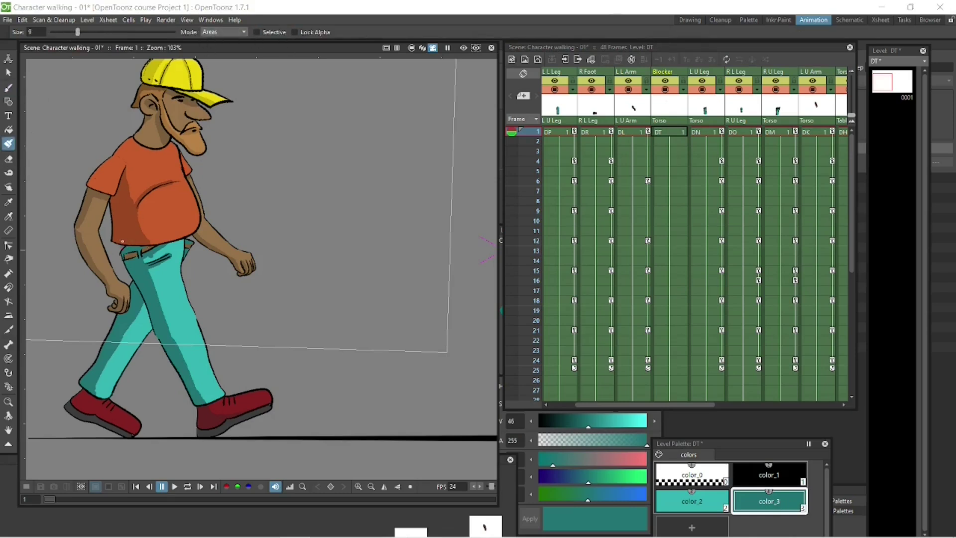
{"action": "left_click", "coordinate": [631, 134]}
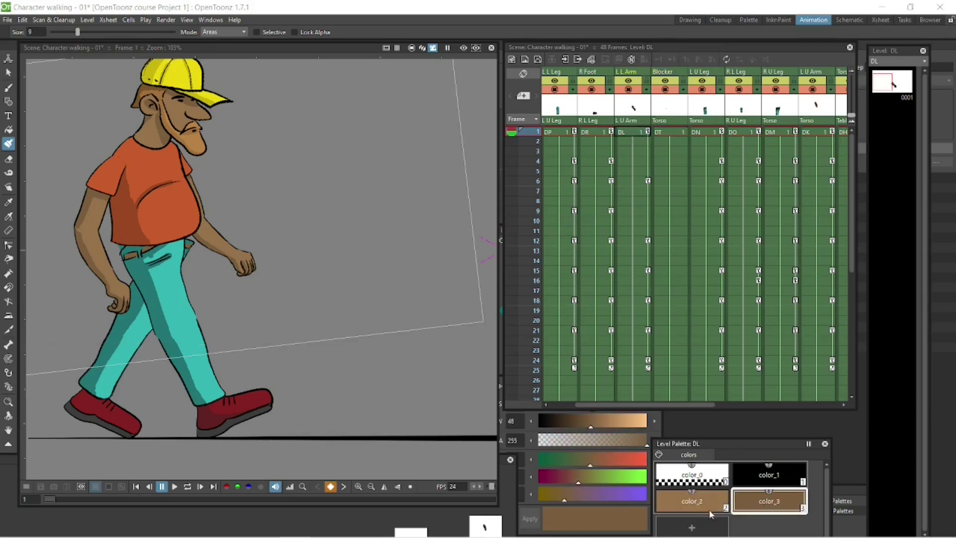
{"action": "left_click", "coordinate": [669, 131]}
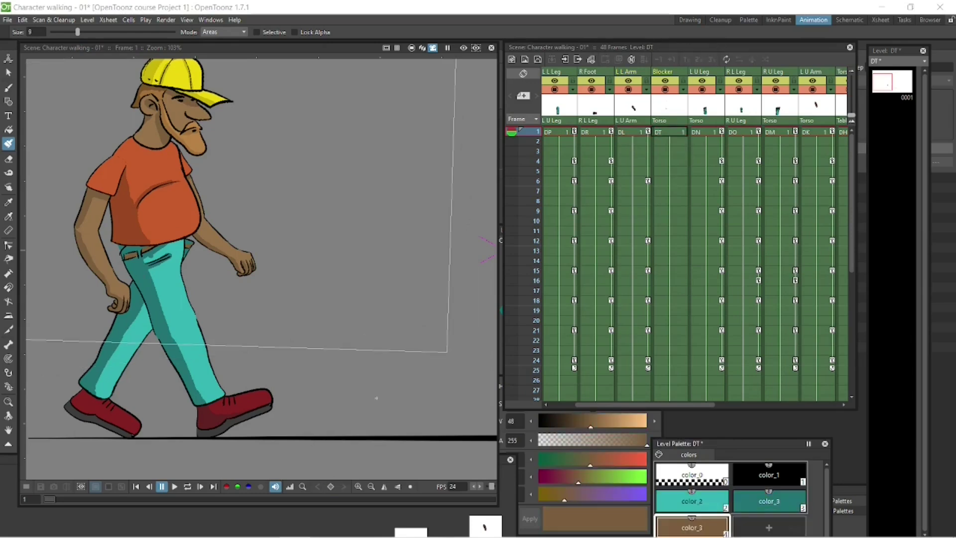
Paint small patches around the waist in the Blocker drawing at frame 1, using the palette's teal and brown shades
{"action": "left_click", "coordinate": [769, 500]}
{"action": "left_click", "coordinate": [692, 526]}
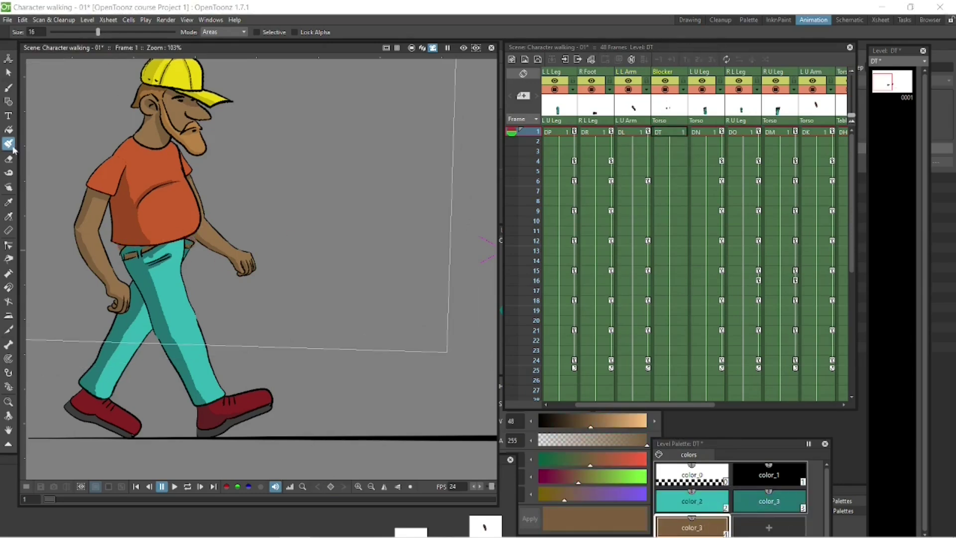
{"action": "left_click", "coordinate": [242, 242], "text": "ctrl"}
Step through the walk from frame 1 to frame 27 and examine how the Blocker patches cover the waist
{"action": "left_click", "coordinate": [670, 131]}
{"action": "key", "text": "Down"}
{"action": "key", "text": "Down"}
{"action": "key", "text": "Down"}
{"action": "key", "text": "Down"}
{"action": "key", "text": "Down"}
{"action": "key", "text": "Down"}
{"action": "key", "text": "Down"}
{"action": "key", "text": "Down"}
{"action": "key", "text": "Down"}
{"action": "key", "text": "Down"}
{"action": "key", "text": "Down"}
{"action": "key", "text": "Down"}
{"action": "key", "text": "Down"}
{"action": "key", "text": "Down"}
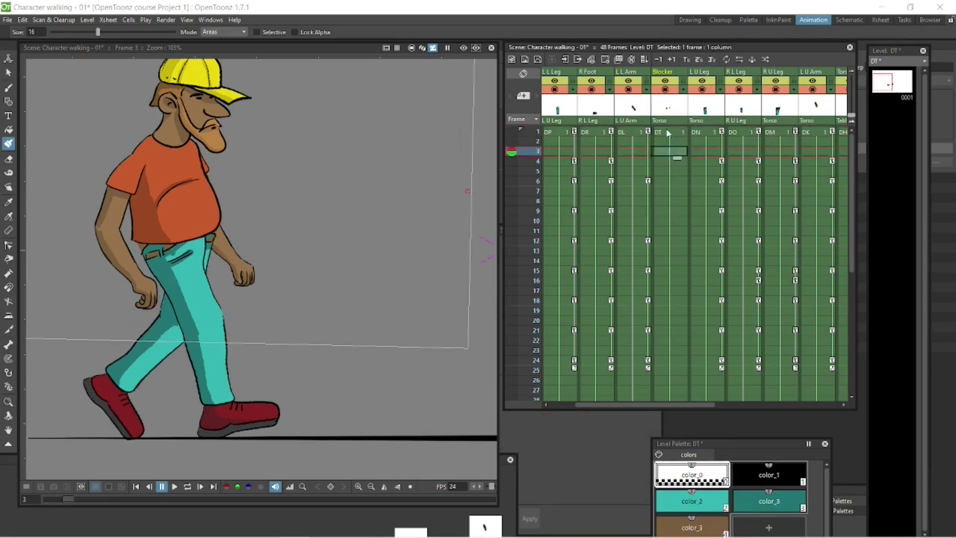
{"action": "key", "text": "Down"}
{"action": "key", "text": "Down"}
{"action": "key", "text": "Down"}
{"action": "key", "text": "Down"}
{"action": "key", "text": "Down"}
{"action": "key", "text": "Down"}
{"action": "key", "text": "Down"}
{"action": "key", "text": "Down"}
{"action": "key", "text": "Down"}
{"action": "key", "text": "Down"}
{"action": "key", "text": "Down"}
Add a second Blocker drawing at frame 27 with the Brush tool, and return to frame 1
{"action": "key", "text": "shift+space"}
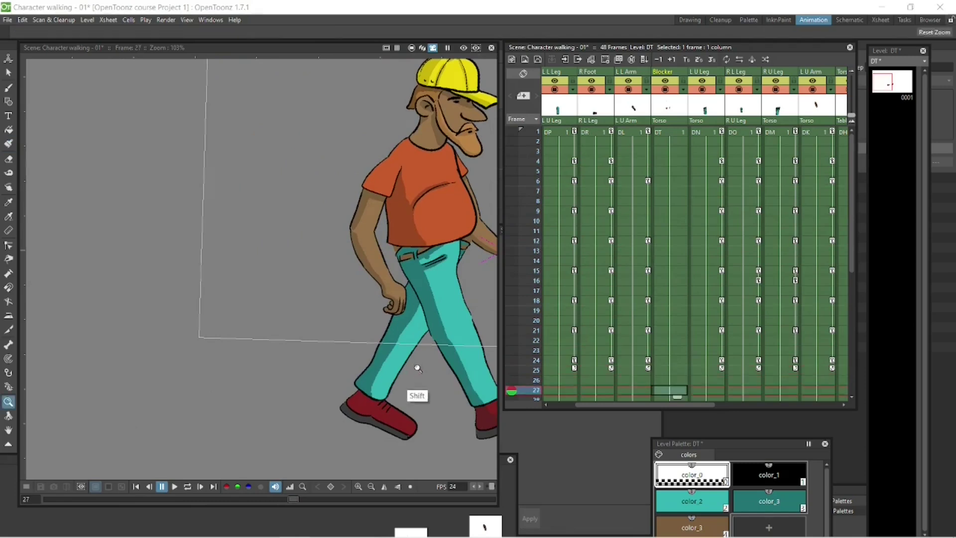
{"action": "left_click_drag", "start_coordinate": [418, 384], "coordinate": [416, 398]}
{"action": "key", "text": "space"}
{"action": "mouse_move", "coordinate": [416, 390]}
{"action": "left_mouse_down"}
{"action": "mouse_move", "coordinate": [268, 361]}
{"action": "mouse_move", "coordinate": [331, 264]}
{"action": "left_mouse_up"}
{"action": "key", "text": "b"}
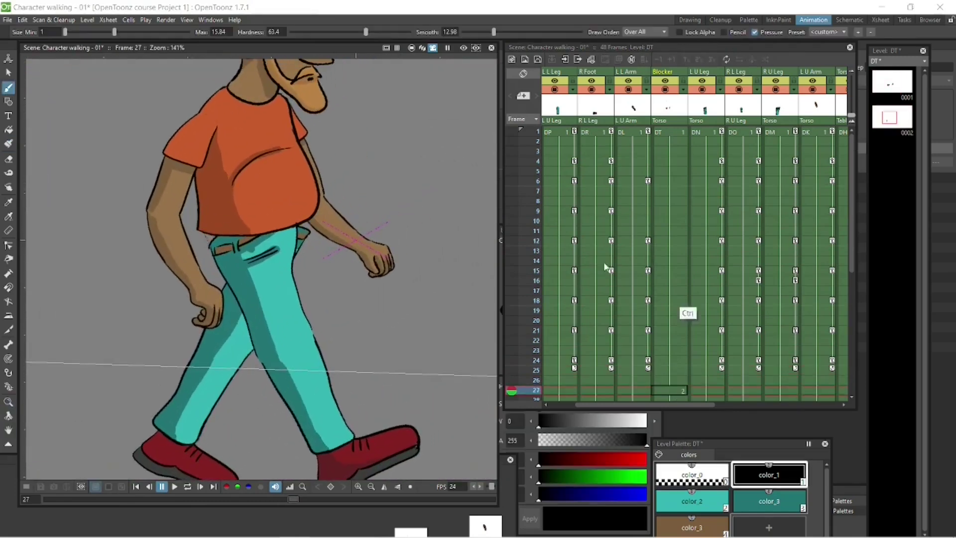
{"action": "left_click", "coordinate": [685, 132]}
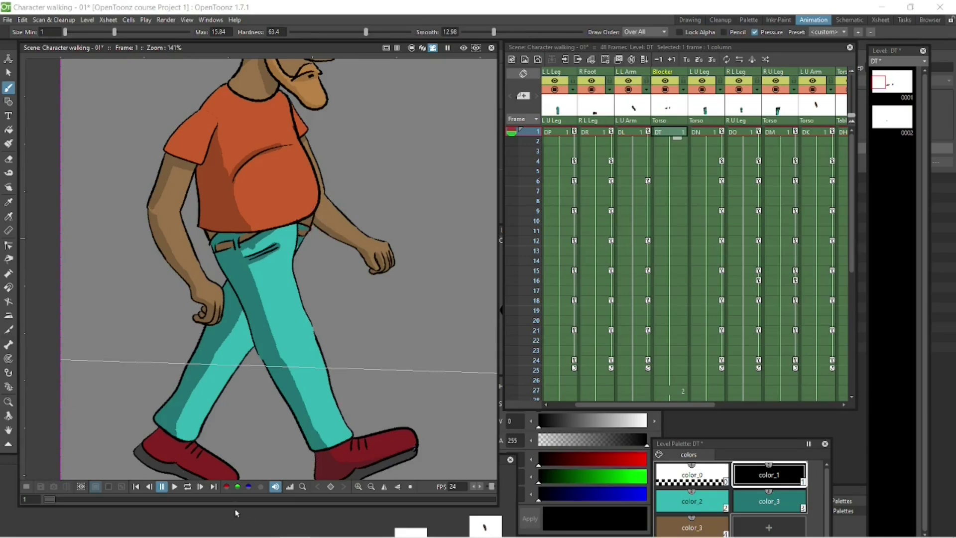
Play the walk and scrub through to frame 26 to examine the motion and the waist patches
{"action": "scroll", "coordinate": [292, 450], "scroll_direction": "down", "scroll_amount": 2}
{"action": "left_click", "coordinate": [174, 486]}
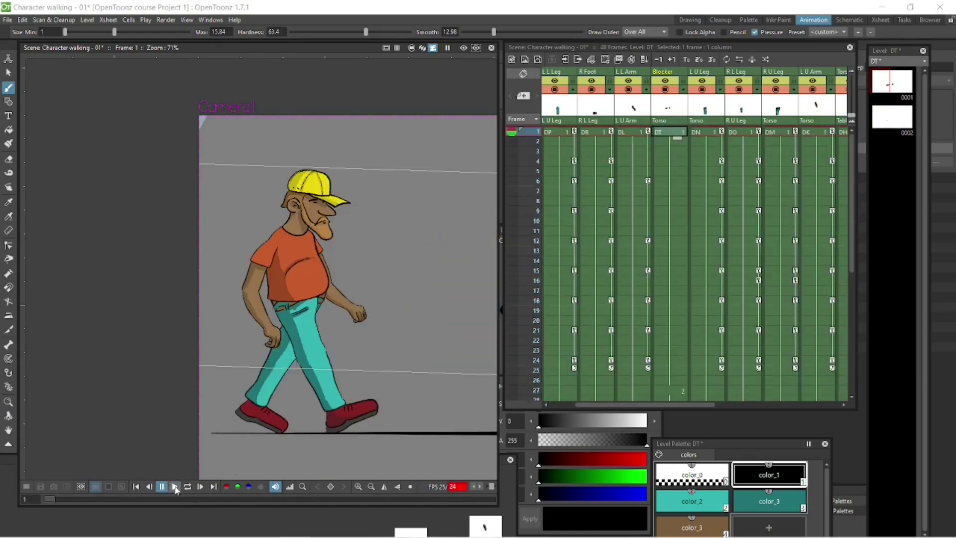
{"action": "left_click_drag", "start_coordinate": [48, 500], "coordinate": [162, 511]}
{"action": "left_click_drag", "start_coordinate": [402, 337], "coordinate": [203, 324]}
{"action": "left_click_drag", "start_coordinate": [239, 370], "coordinate": [218, 399]}
{"action": "key", "text": "space"}
{"action": "left_click_drag", "start_coordinate": [162, 499], "coordinate": [287, 466]}
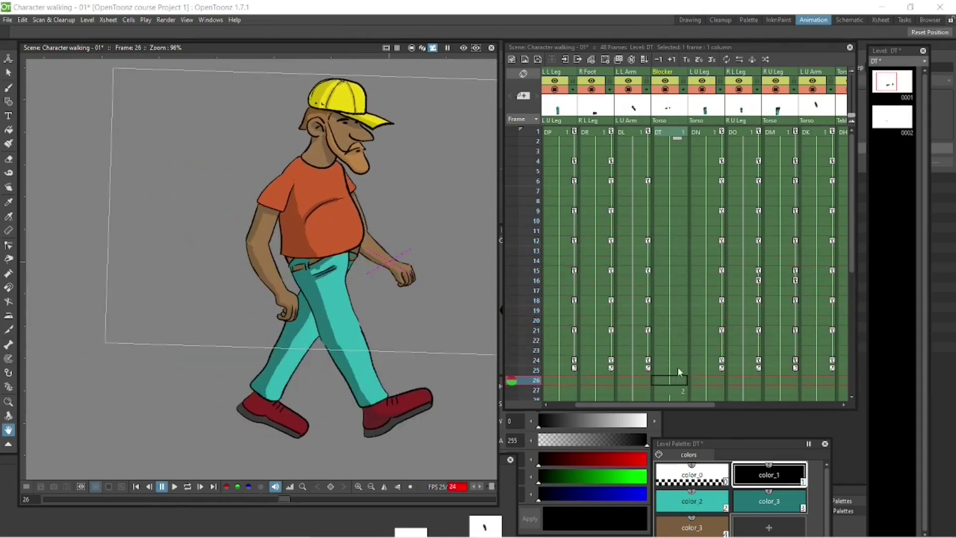
Select the Blocker column's cells from frame 27 to 48 and apply a cell command to them
{"action": "left_click", "coordinate": [676, 390]}
{"action": "scroll", "coordinate": [849, 312], "scroll_direction": "down", "scroll_amount": 5}
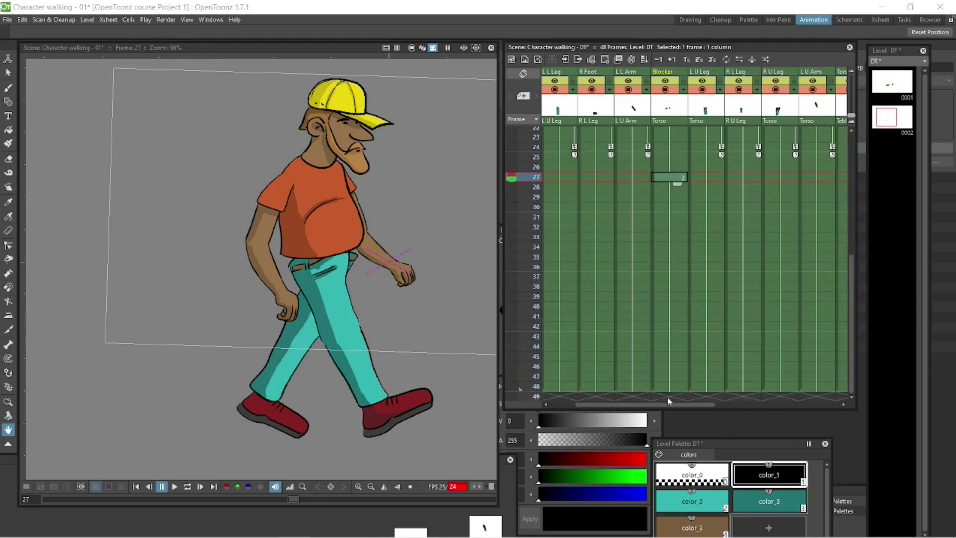
{"action": "left_click", "coordinate": [672, 390], "text": "shift"}
{"action": "left_click", "coordinate": [674, 388]}
{"action": "right_click", "coordinate": [674, 387]}
{"action": "left_click", "coordinate": [742, 429]}
Add a new red colour, R 199, G 41, B 24, to the head level's palette at frame 1
{"action": "left_click_drag", "start_coordinate": [851, 270], "coordinate": [851, 170]}
{"action": "left_click_drag", "start_coordinate": [704, 404], "coordinate": [780, 395]}
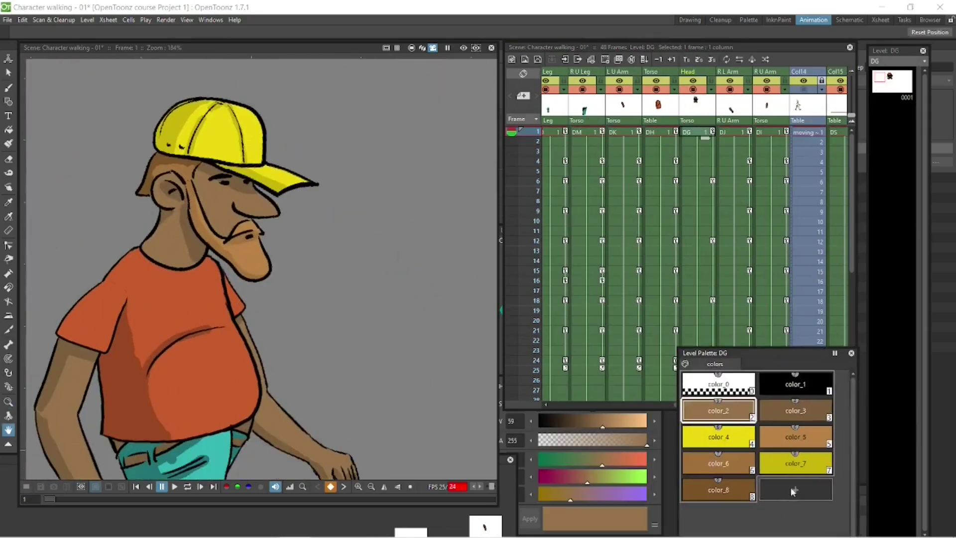
{"action": "double_click", "coordinate": [795, 489]}
{"action": "left_click_drag", "start_coordinate": [634, 313], "coordinate": [614, 279]}
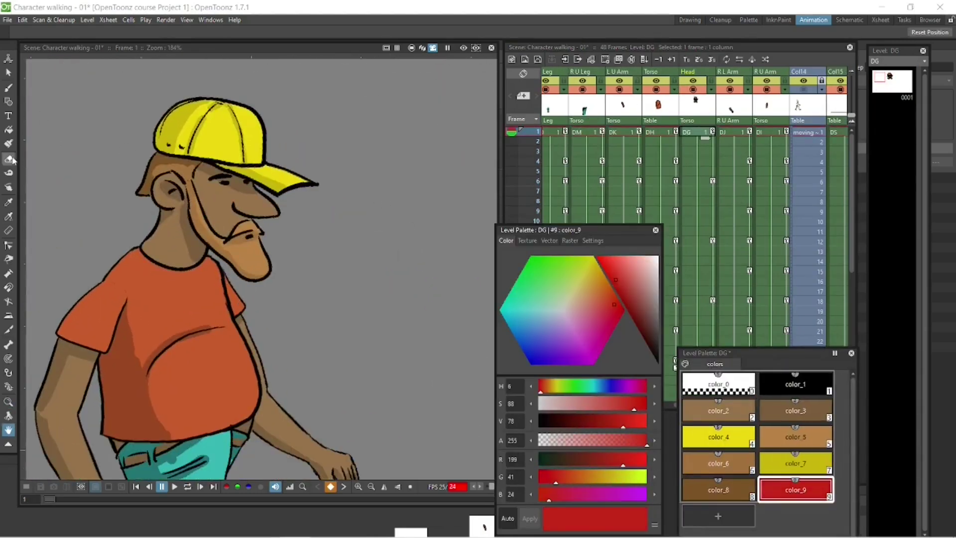
Paint a red round logo with a black centre on the cap using the Paint Brush tool
{"action": "left_click", "coordinate": [8, 143]}
{"action": "left_click", "coordinate": [250, 145]}
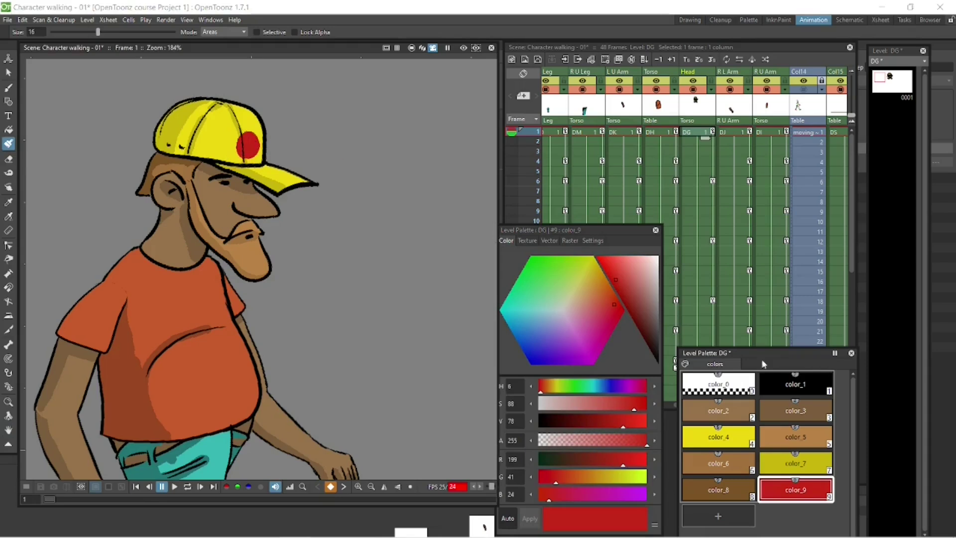
{"action": "left_click", "coordinate": [811, 393]}
{"action": "left_click", "coordinate": [248, 145]}
Play the walk in a loop to examine the cap logo in motion, and stop the playback
{"action": "key", "text": "space"}
{"action": "scroll", "coordinate": [334, 211], "scroll_direction": "down", "scroll_amount": 9}
{"action": "left_click_drag", "start_coordinate": [360, 241], "coordinate": [322, 220]}
{"action": "left_click", "coordinate": [186, 487]}
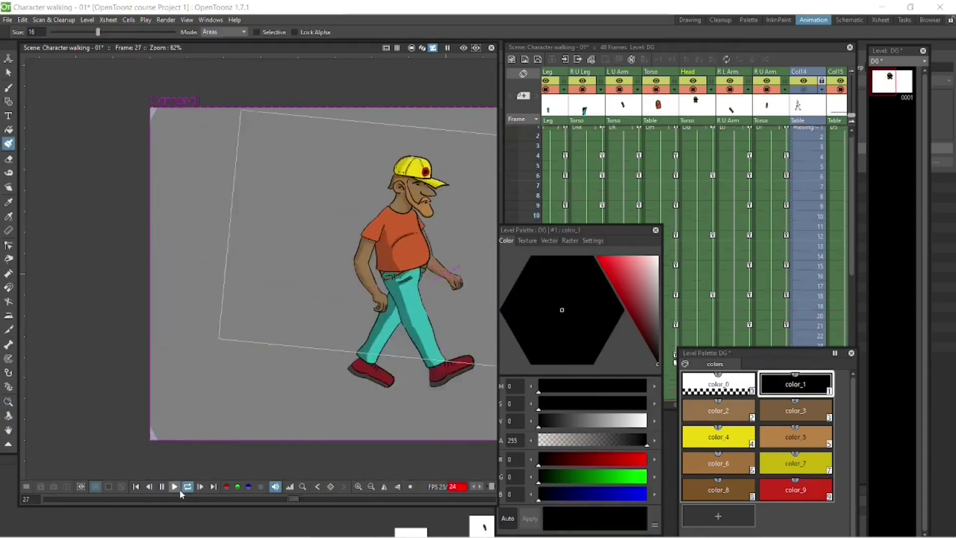
{"action": "left_click", "coordinate": [161, 487]}
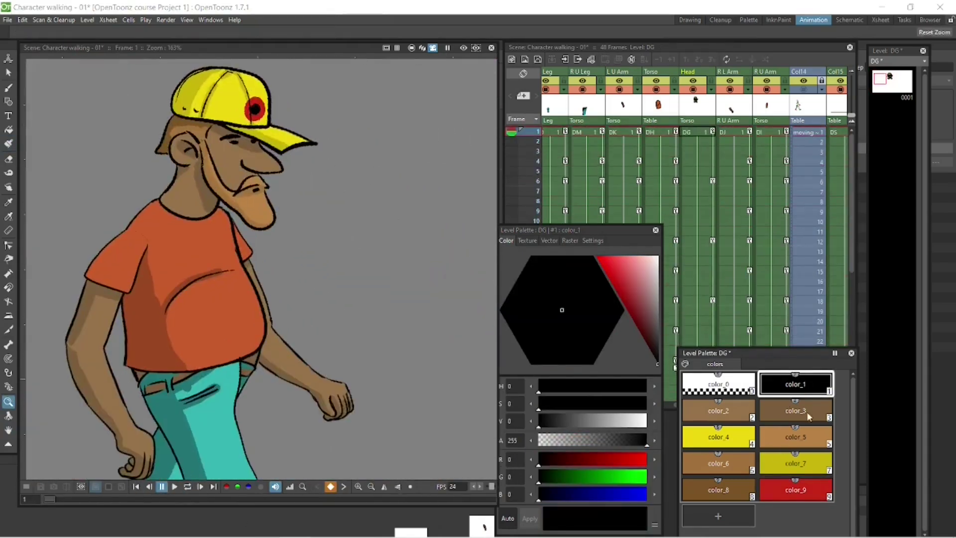
Try the skin tone color_5 on the beard with the Brush and Paint Brush tools
{"action": "left_click", "coordinate": [806, 411]}
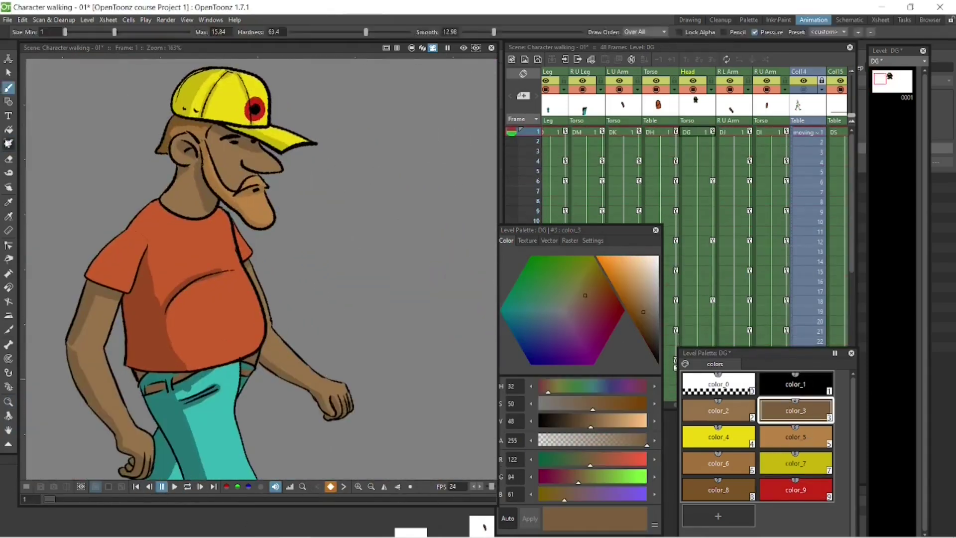
{"action": "key", "text": "b"}
{"action": "key", "text": "2"}
{"action": "left_click", "coordinate": [811, 446]}
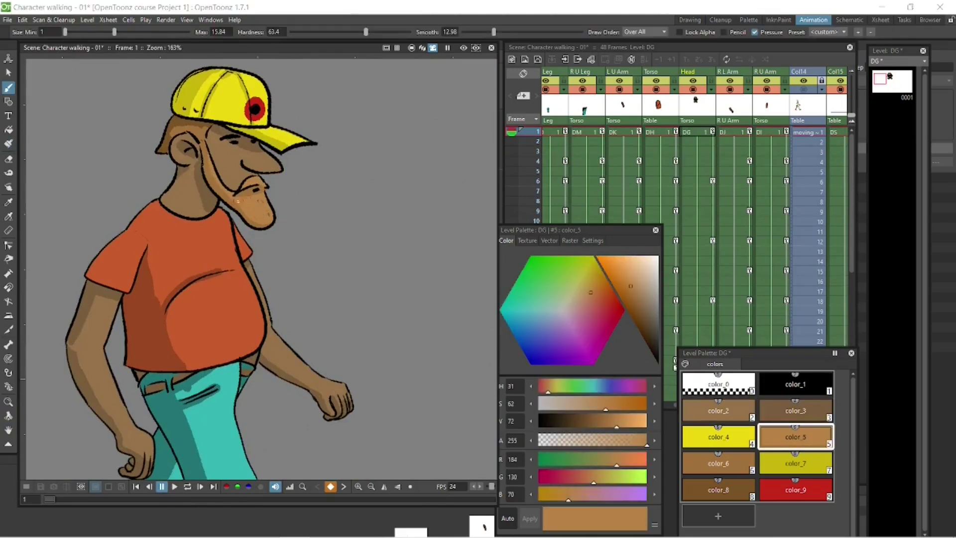
{"action": "left_click", "coordinate": [8, 144]}
{"action": "key", "text": "b"}
{"action": "key", "text": "a"}
{"action": "left_click", "coordinate": [9, 144]}
Try shading the beard with a new orange-brown colour, R 184, G 103, B 17, and undo it
{"action": "left_click", "coordinate": [718, 516]}
{"action": "left_click_drag", "start_coordinate": [606, 406], "coordinate": [637, 406]}
{"action": "scroll", "coordinate": [363, 245], "scroll_direction": "up", "scroll_amount": 1}
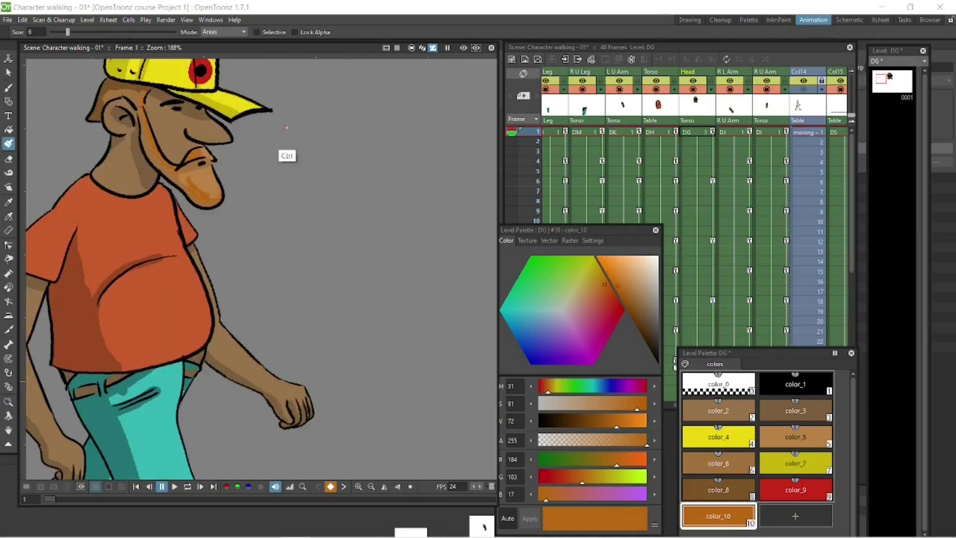
{"action": "key", "text": "ctrl+z"}
{"action": "key", "text": "ctrl+z"}
Paint highlights on the torso's shirt at frame 1 in a new orange, R 237, G 108, B 52, with size 33 and Lock Alpha on
{"action": "mouse_move", "coordinate": [301, 209]}
{"action": "left_mouse_down"}
{"action": "mouse_move", "coordinate": [313, 235]}
{"action": "mouse_move", "coordinate": [319, 191]}
{"action": "left_mouse_up"}
{"action": "left_click", "coordinate": [657, 132]}
{"action": "left_click", "coordinate": [718, 437]}
{"action": "left_click_drag", "start_coordinate": [619, 424], "coordinate": [640, 426]}
{"action": "left_click_drag", "start_coordinate": [68, 32], "coordinate": [83, 33]}
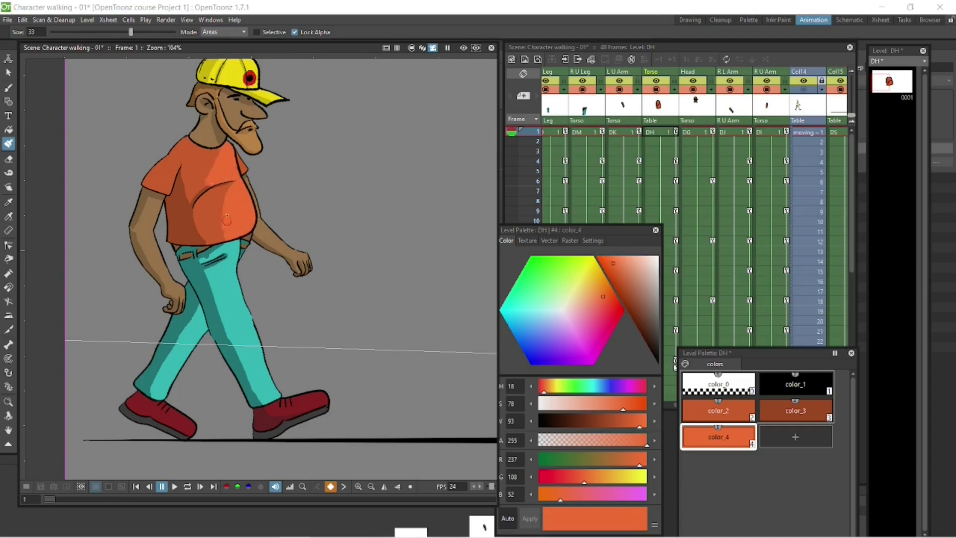
Play the walk in a loop to examine the shirt highlights, and stop the playback
{"action": "left_click", "coordinate": [187, 486]}
{"action": "left_click_drag", "start_coordinate": [304, 279], "coordinate": [310, 319]}
{"action": "left_click", "coordinate": [162, 486]}
Select the head drawing at frame 1 and pick the dark brown color_3 for retouching the face
{"action": "left_click_drag", "start_coordinate": [303, 183], "coordinate": [293, 126]}
{"action": "left_click", "coordinate": [696, 132]}
{"action": "left_click", "coordinate": [795, 411]}
{"action": "left_click_drag", "start_coordinate": [215, 144], "coordinate": [225, 165]}
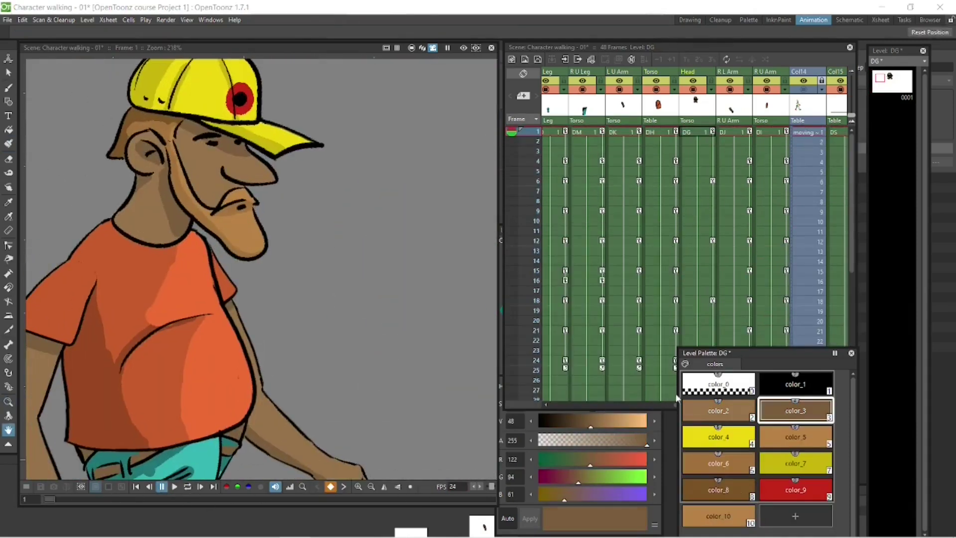